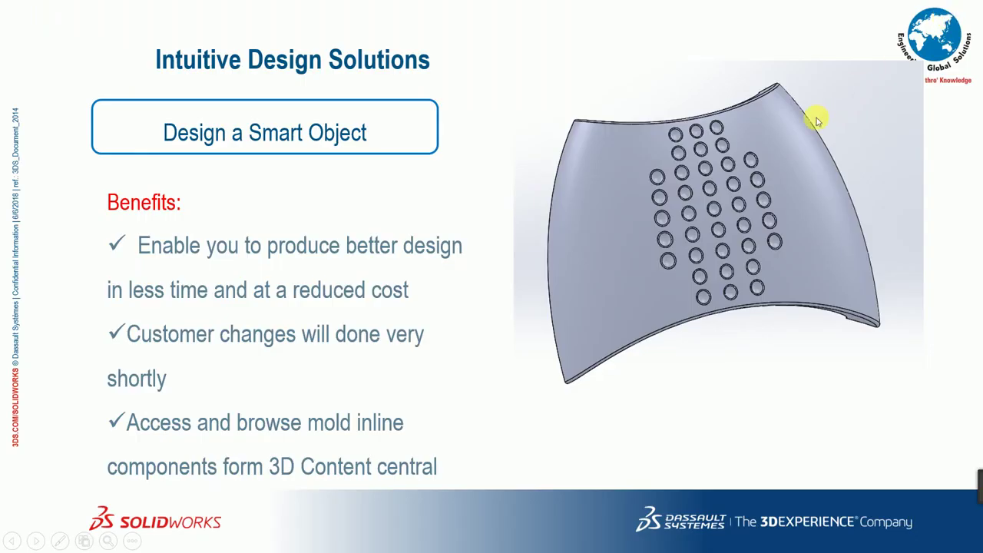
# Leave the slide show, switch to SOLIDWORKS, and open a new sketch on the Front Plane
pyautogui.press('Escape')
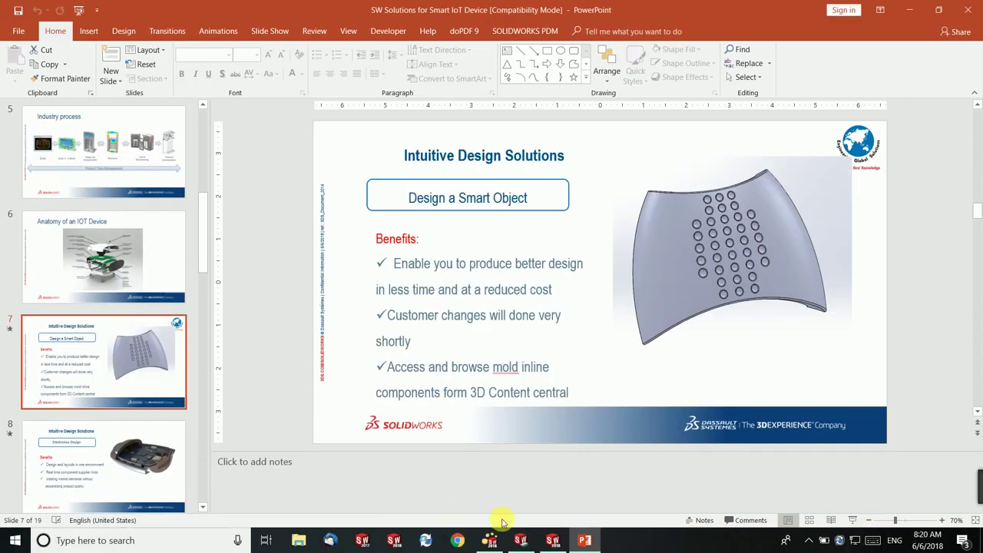
pyautogui.click(552, 540)
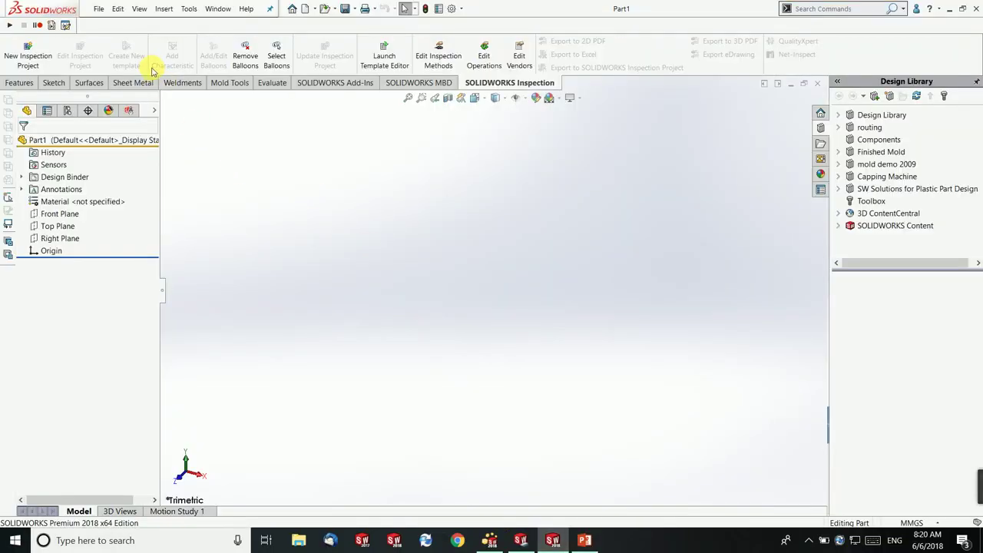
pyautogui.click(68, 215)
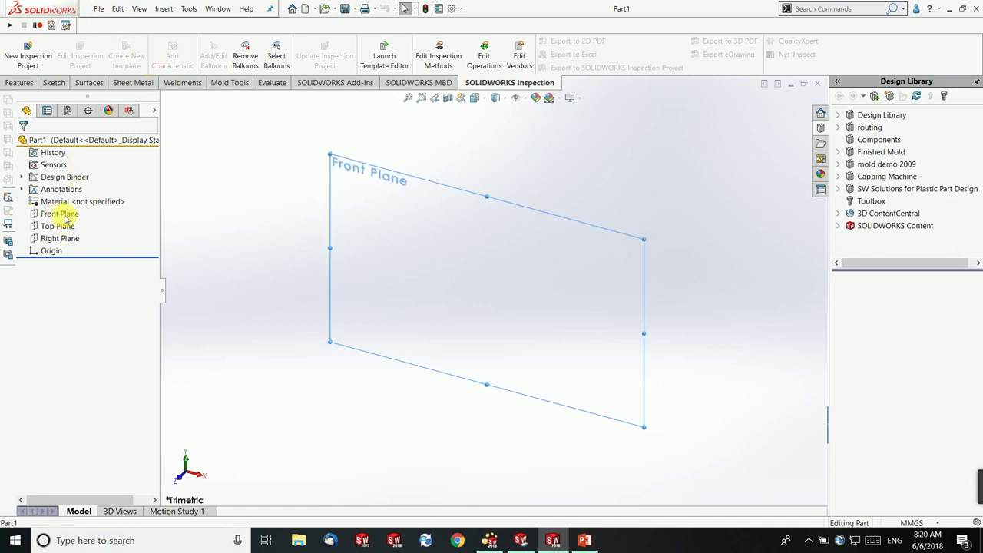
pyautogui.click(85, 201)
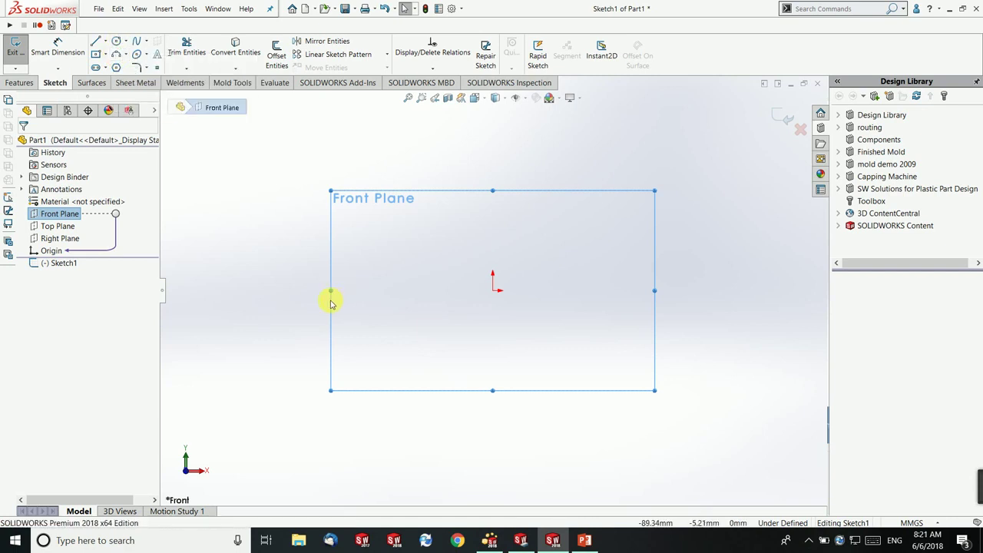
# Sketch an upward-bulging three-point arc above the origin with both ends level with the origin, and exit the sketch
pyautogui.click(116, 53)
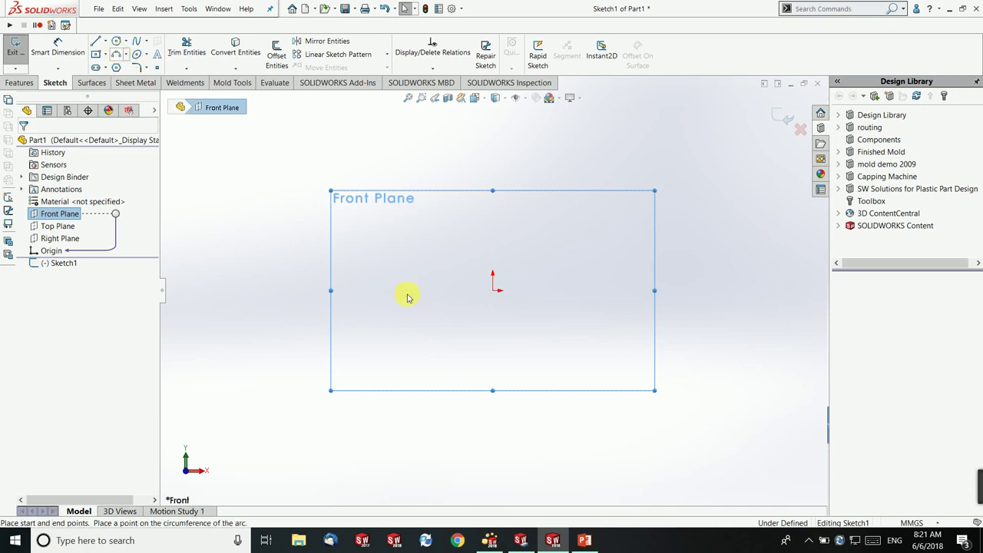
pyautogui.click(362, 290)
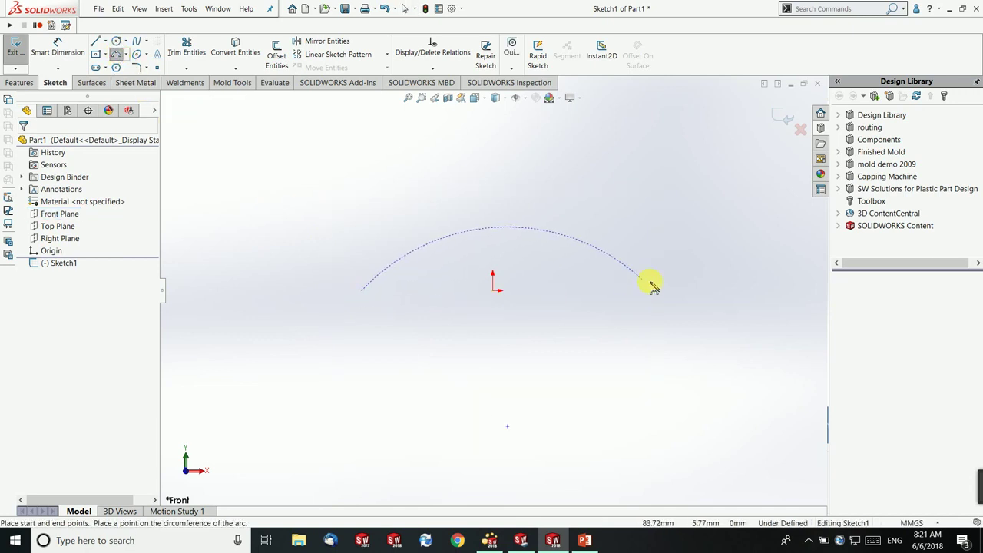
pyautogui.click(653, 291)
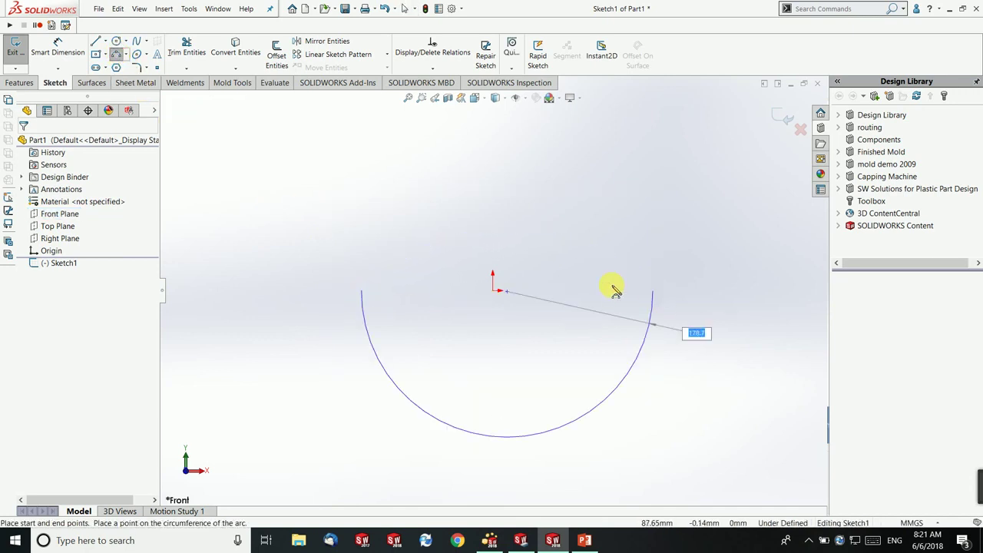
pyautogui.click(476, 207)
pyautogui.click(783, 116)
# Create a reference plane parallel to the Front Plane at an offset of about 83.13 mm
pyautogui.moveTo(625, 376); pyautogui.dragTo(562, 423, button='middle')
pyautogui.click(67, 215)
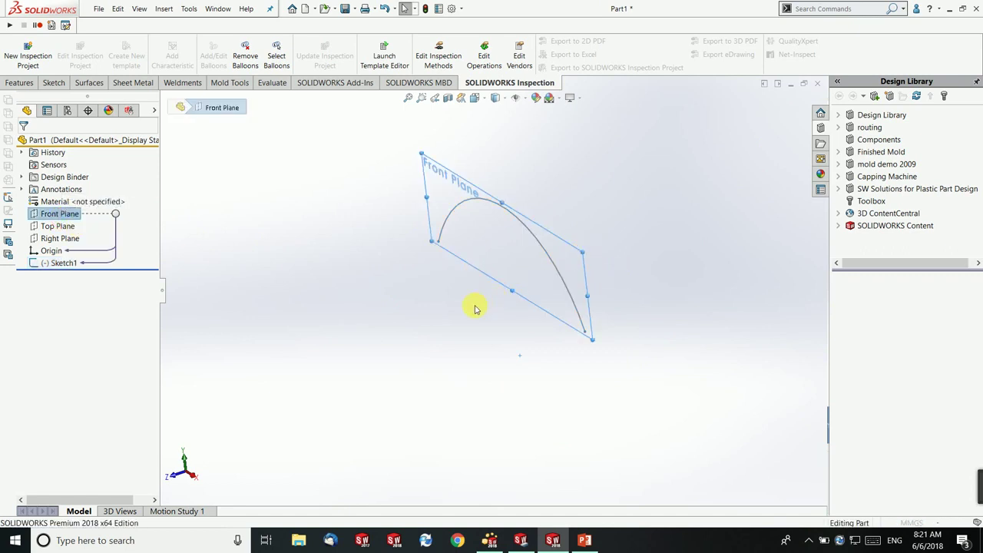
pyautogui.press('p')
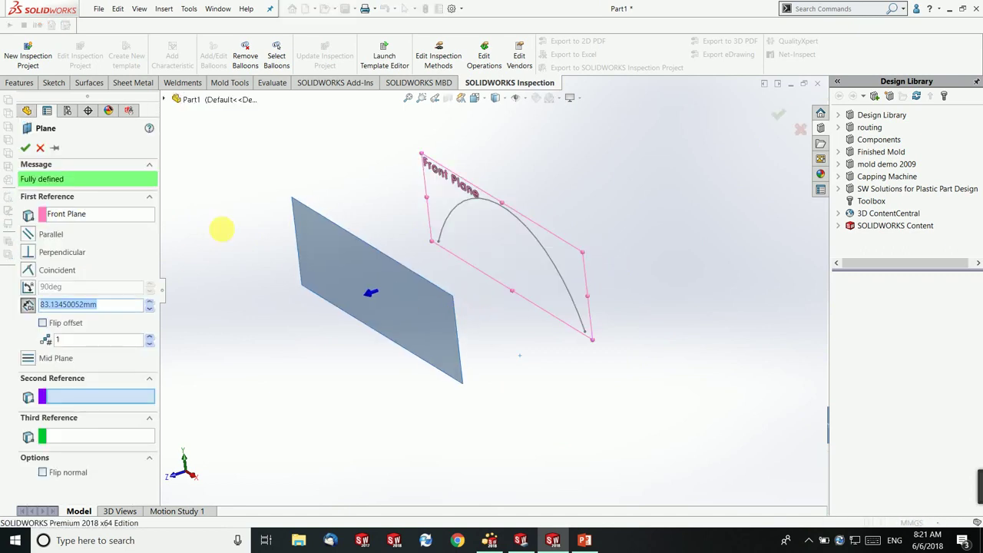
pyautogui.click(24, 148)
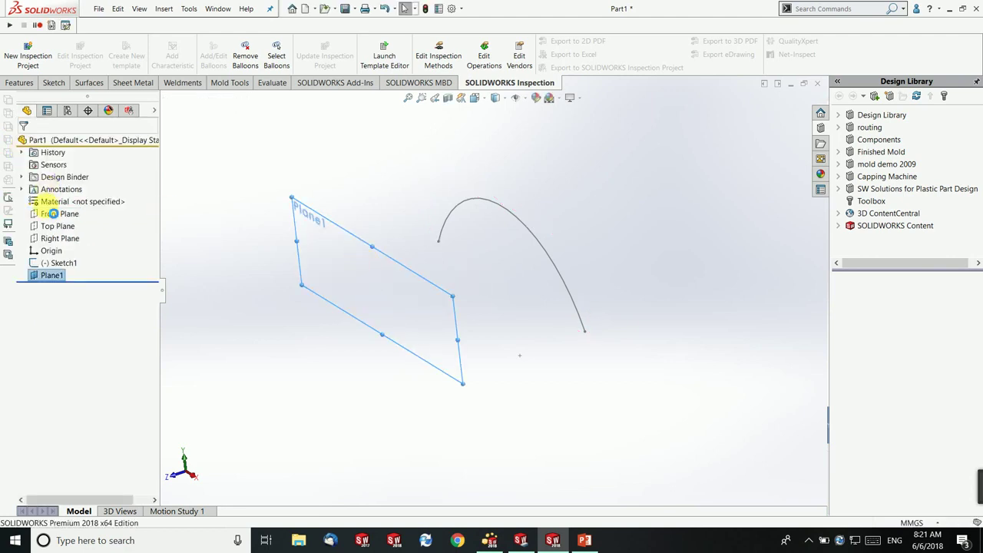
# Sketch a three-point arc on Plane1, smaller than the first arc and below it, and exit the sketch
pyautogui.rightClick(43, 278)
pyautogui.press('Escape')
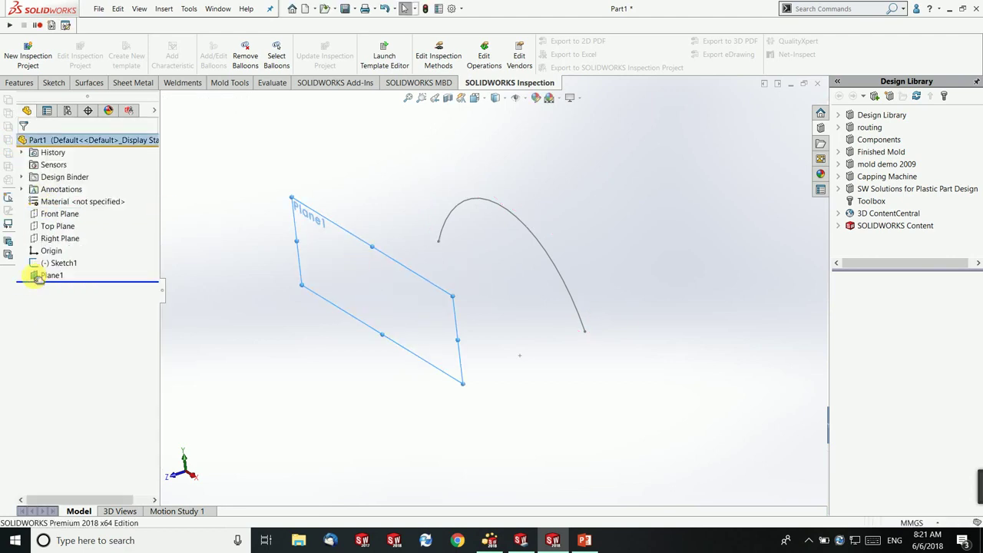
pyautogui.rightClick(45, 276)
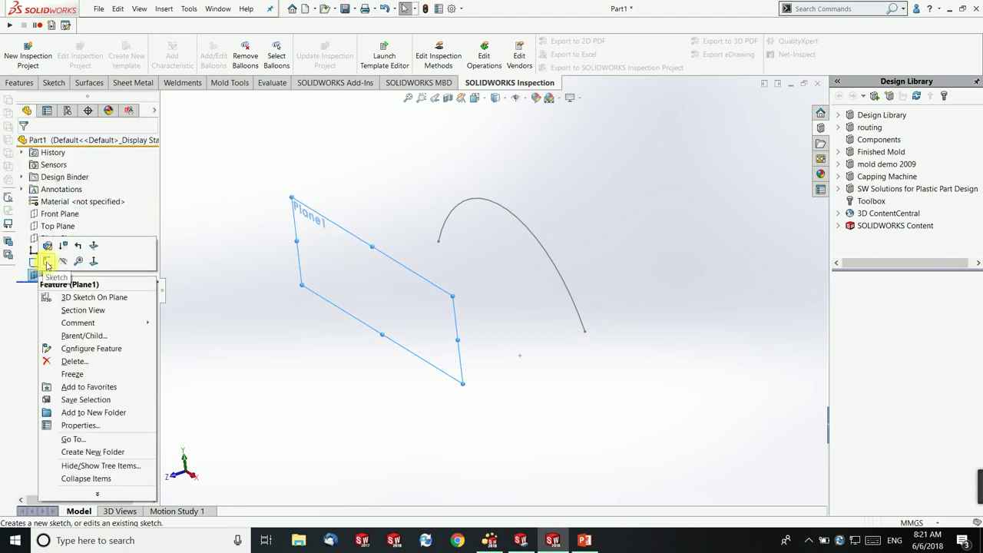
pyautogui.click(47, 266)
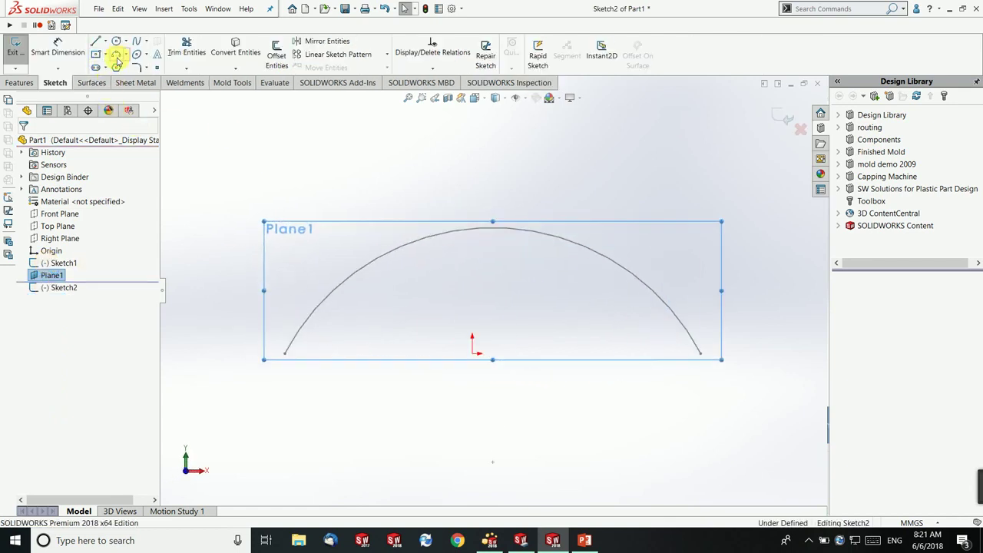
pyautogui.click(117, 57)
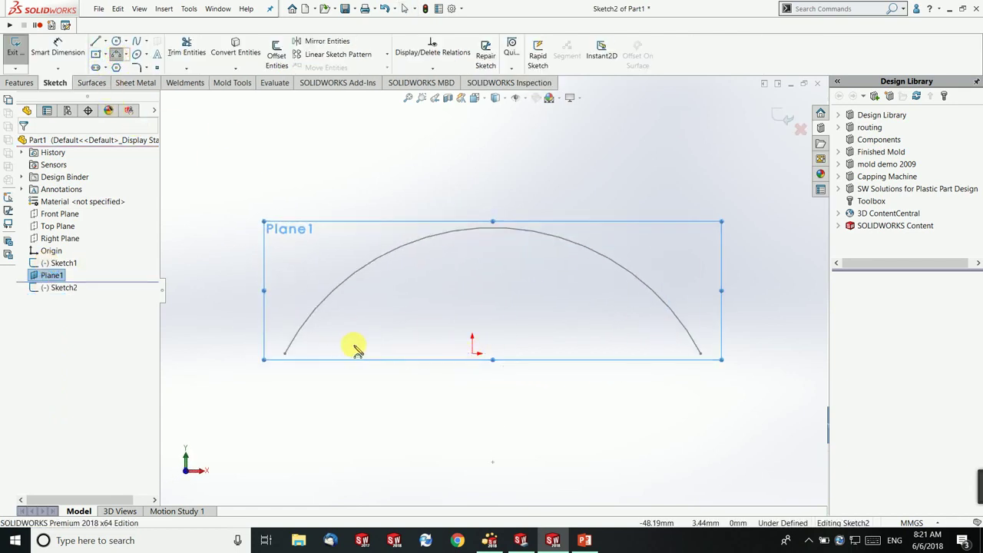
pyautogui.moveTo(351, 347); pyautogui.dragTo(639, 354)
pyautogui.click(491, 271)
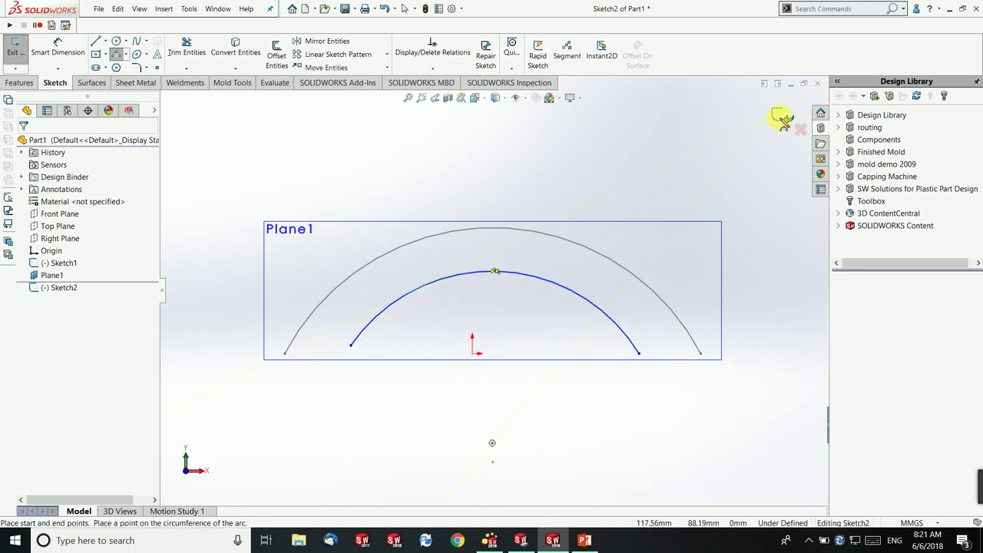
pyautogui.click(780, 117)
# Create another reference plane parallel to Plane1 at an offset of about 104.94 mm
pyautogui.moveTo(752, 204)
pyautogui.mouseDown(button='middle')
pyautogui.moveTo(698, 266)
pyautogui.moveTo(714, 278)
pyautogui.moveTo(698, 272)
pyautogui.moveTo(561, 367)
pyautogui.mouseUp(button='middle')
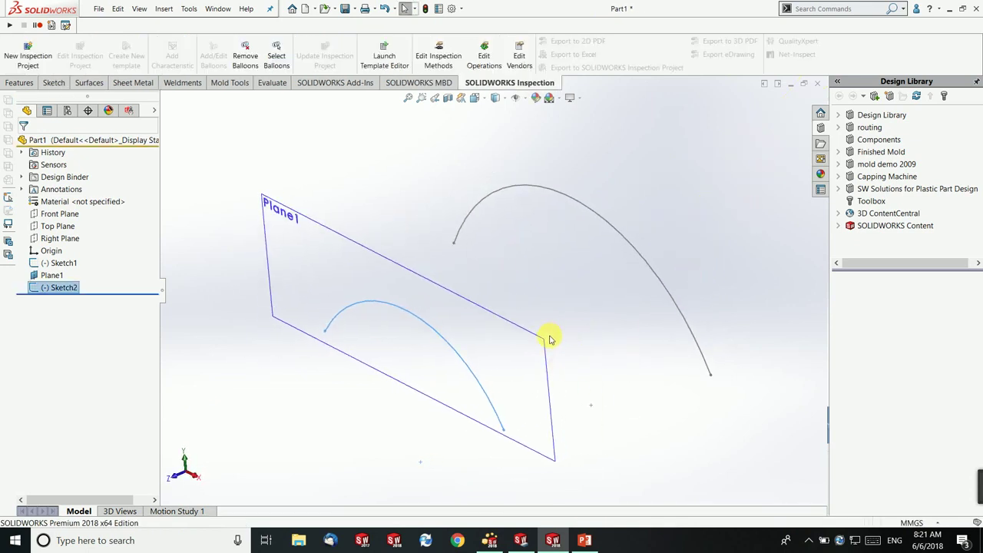
pyautogui.click(542, 340)
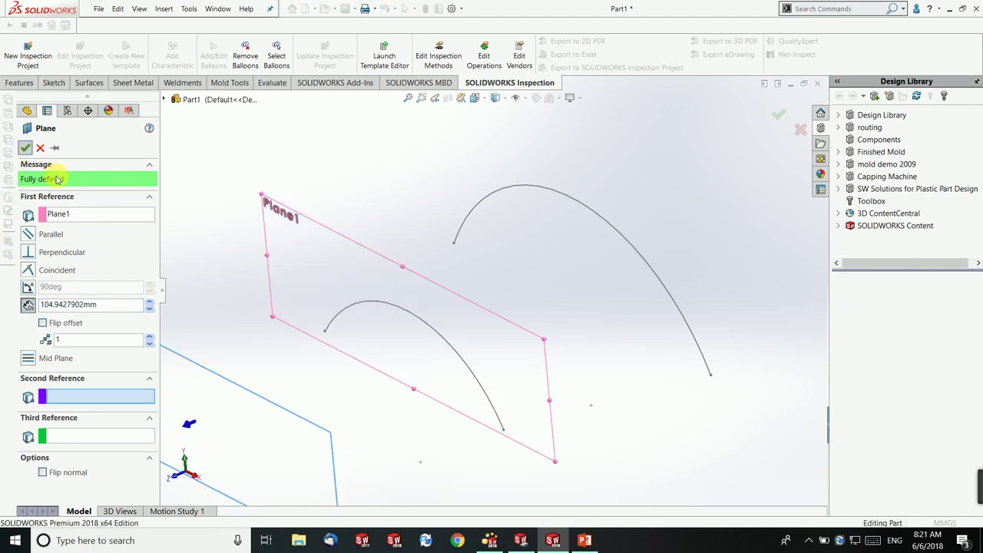
pyautogui.click(25, 148)
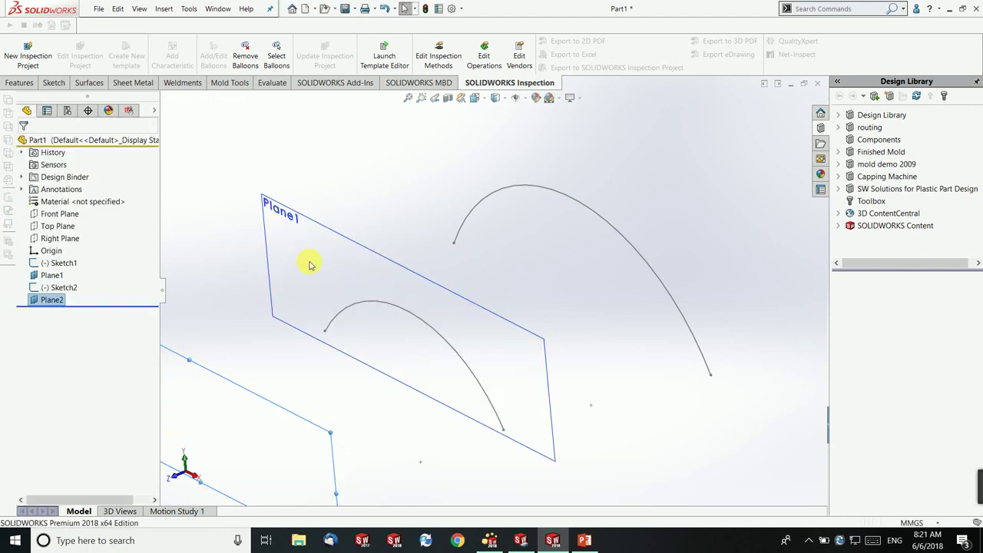
# Sketch a three-point arc on Plane2, slightly wider and taller than the other two arcs, and exit the sketch
pyautogui.rightClick(45, 301)
pyautogui.click(57, 277)
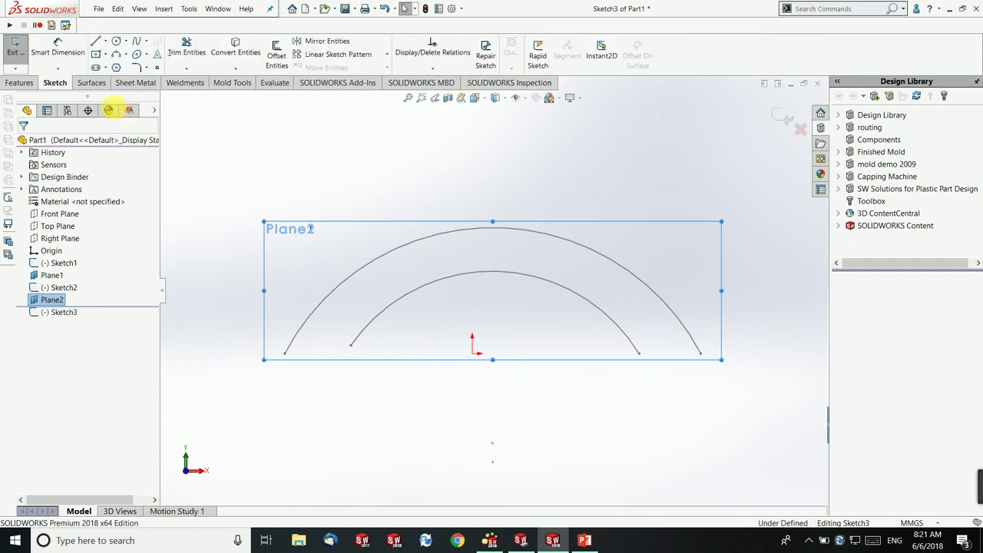
pyautogui.click(117, 57)
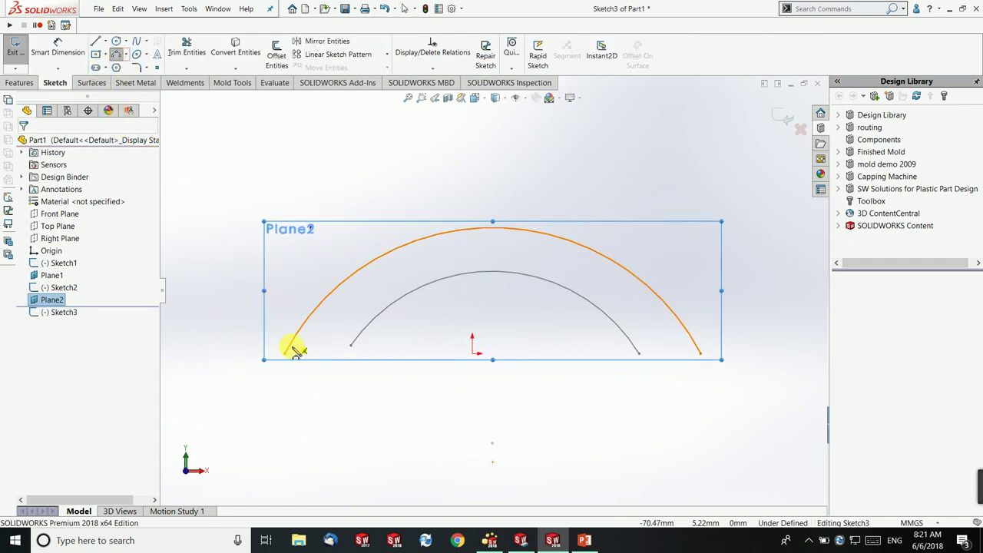
pyautogui.click(268, 356)
pyautogui.click(717, 356)
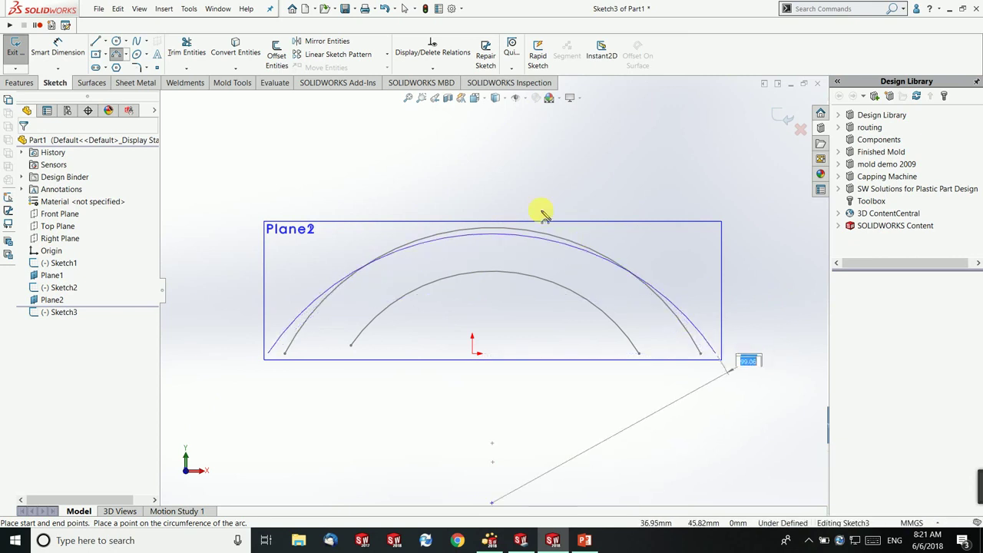
pyautogui.click(519, 201)
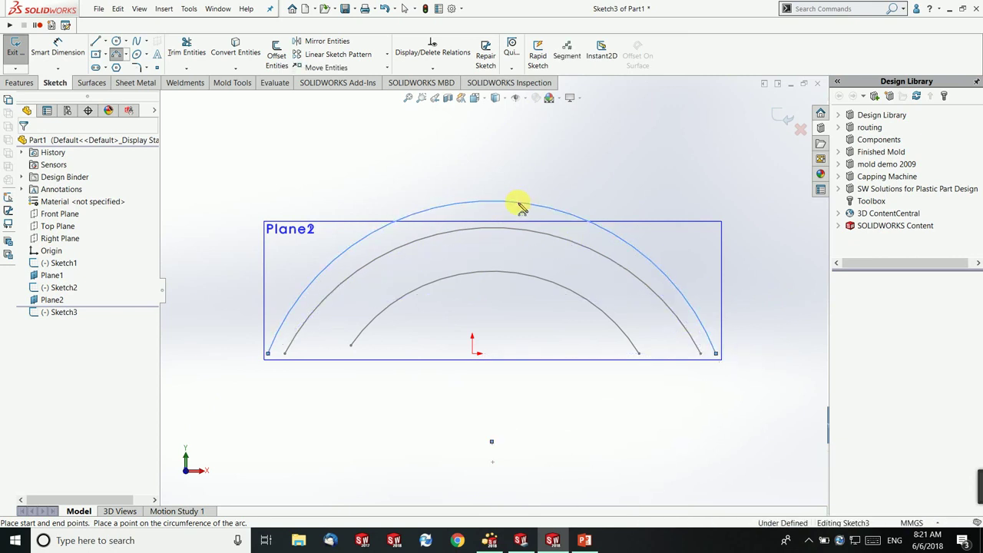
pyautogui.click(783, 123)
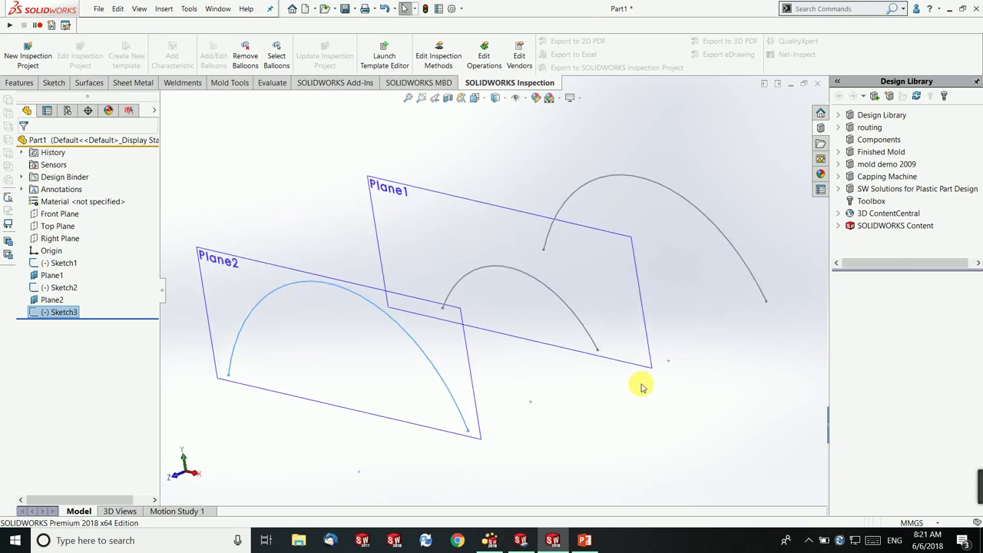
# Preview the standard planes and open a new sketch on the Right Plane
pyautogui.click(49, 226)
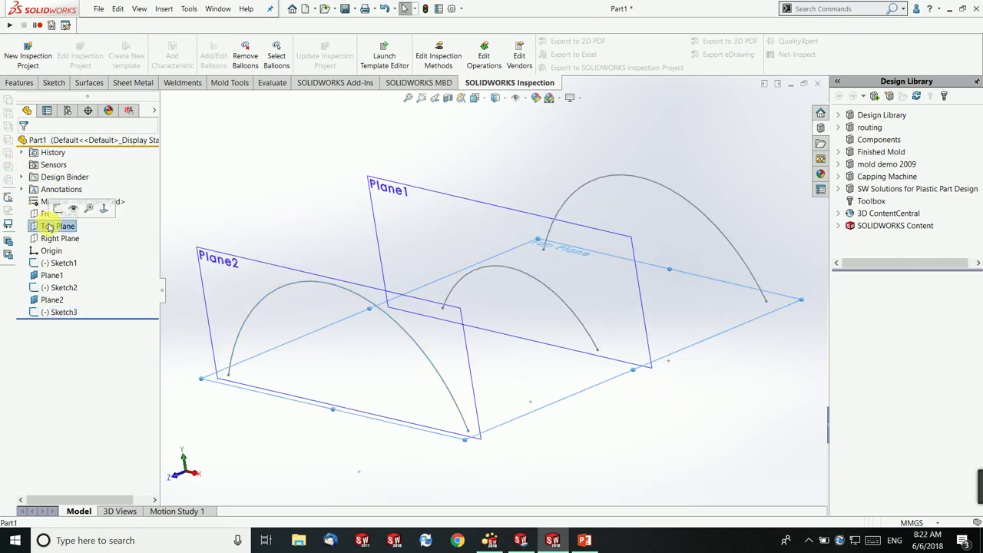
pyautogui.click(47, 213)
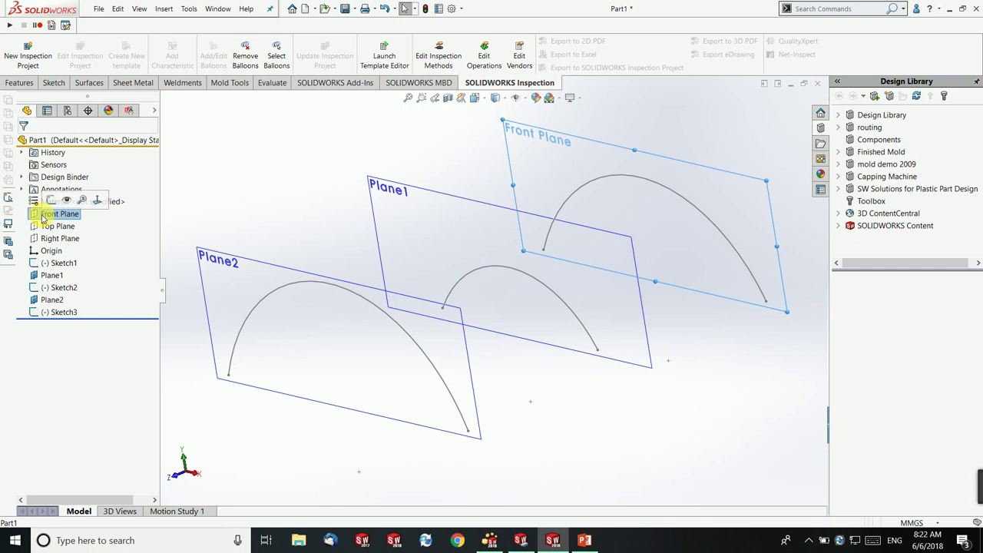
pyautogui.click(45, 239)
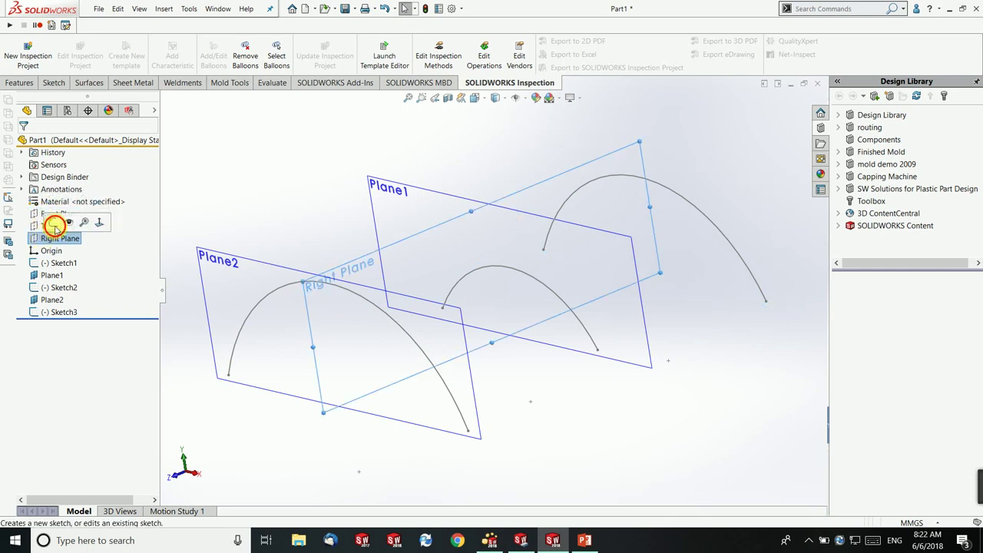
pyautogui.click(39, 220)
# Draw a three-point spline connecting the tops of the arcs from Plane2 through Plane1 to the Front Plane, and exit the sketch
pyautogui.click(95, 40)
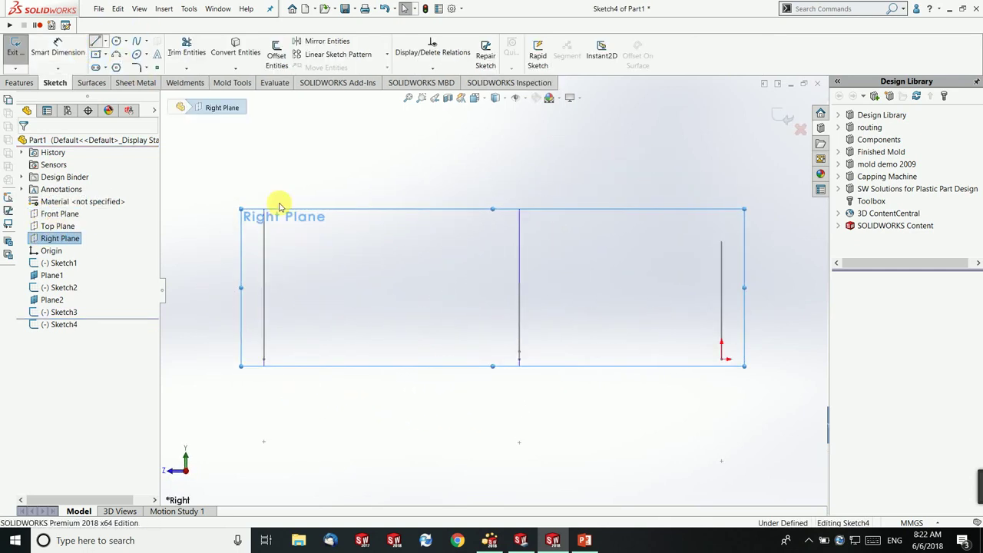
pyautogui.click(136, 41)
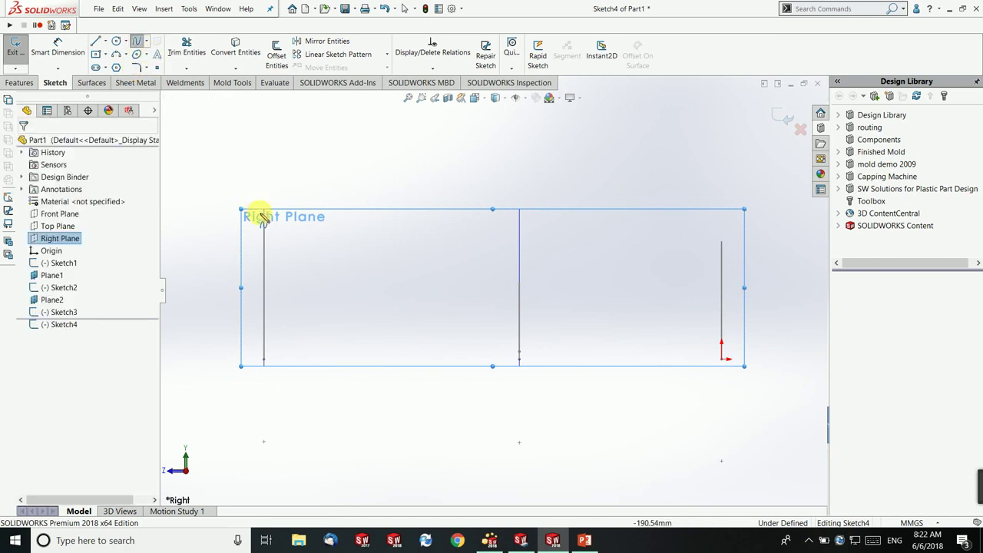
pyautogui.click(266, 219)
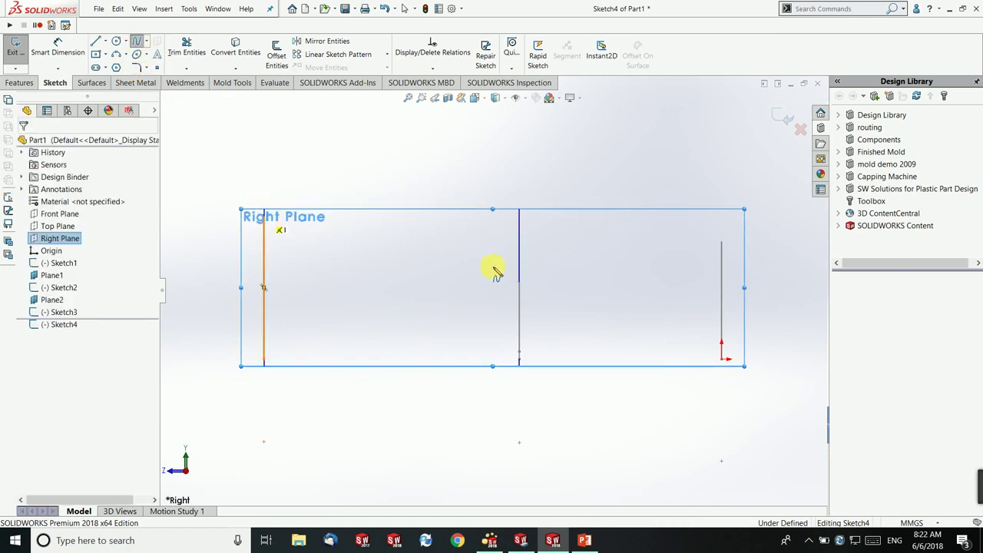
pyautogui.click(519, 281)
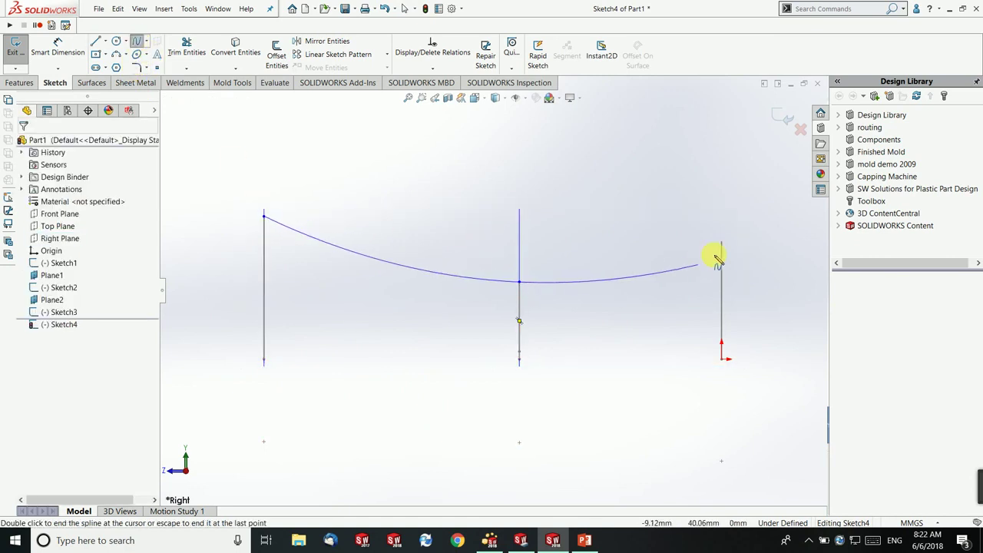
pyautogui.click(722, 245)
pyautogui.press('Escape')
pyautogui.hotkey('ctrl', '7')
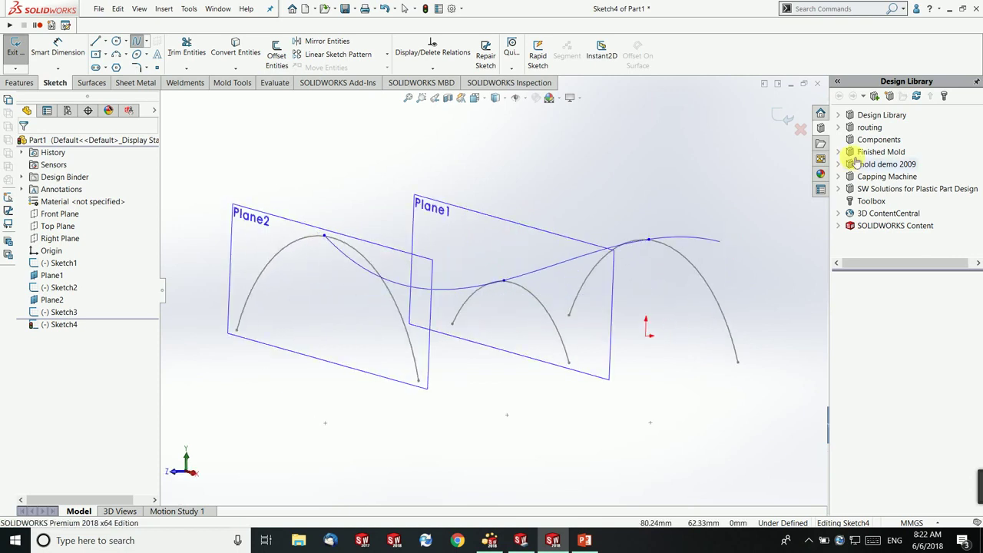
pyautogui.click(784, 118)
# Start a boundary surface with the spline and the arcs on Plane2, Plane1 and the Front Plane as Direction 1 curves
pyautogui.moveTo(671, 314)
pyautogui.mouseDown(button='middle')
pyautogui.moveTo(627, 326)
pyautogui.moveTo(653, 325)
pyautogui.moveTo(670, 341)
pyautogui.mouseUp(button='middle')
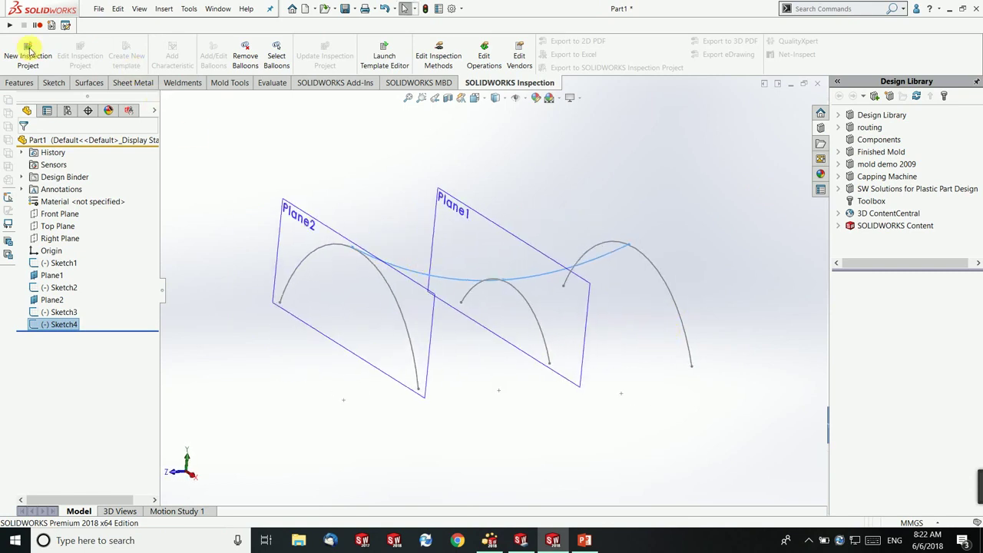
pyautogui.click(93, 84)
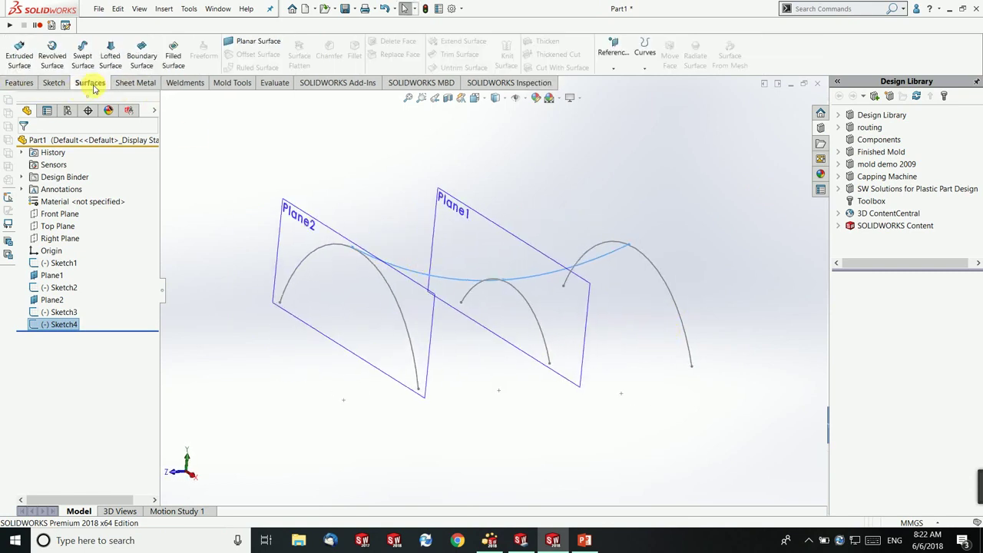
pyautogui.click(141, 62)
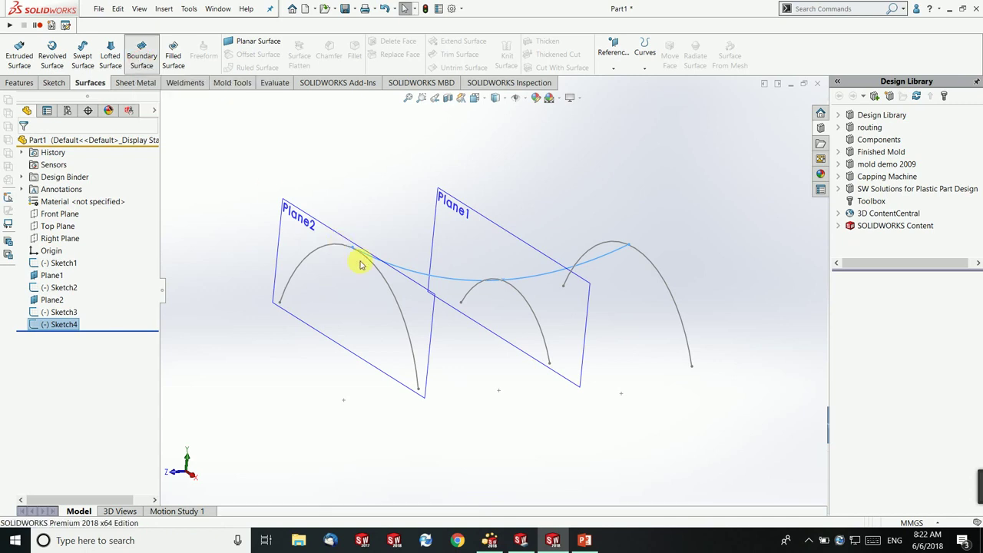
pyautogui.click(400, 290)
pyautogui.click(546, 341)
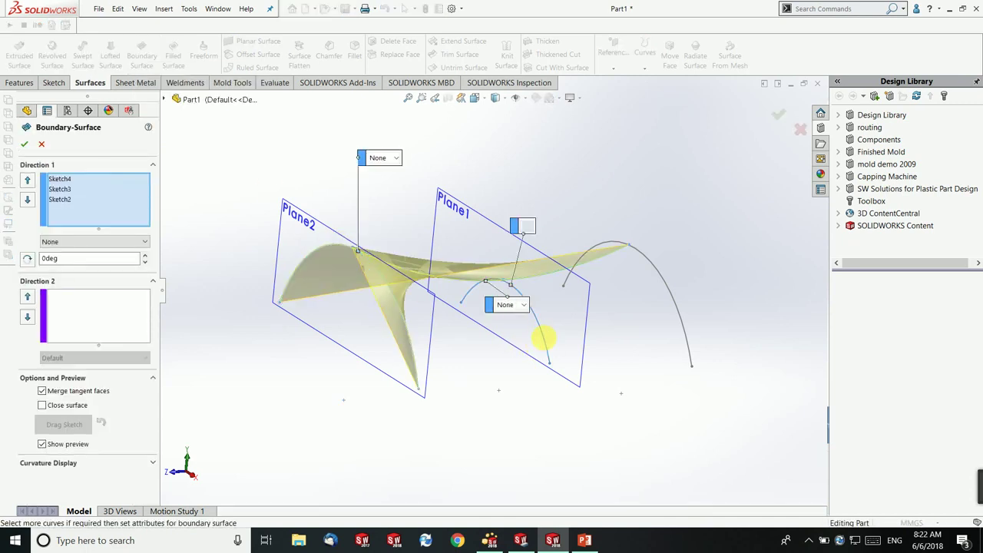
pyautogui.click(685, 313)
pyautogui.moveTo(603, 314)
pyautogui.mouseDown(button='middle')
pyautogui.moveTo(619, 325)
pyautogui.moveTo(601, 349)
pyautogui.moveTo(581, 340)
pyautogui.moveTo(632, 320)
pyautogui.moveTo(589, 344)
pyautogui.moveTo(603, 342)
pyautogui.moveTo(435, 324)
pyautogui.mouseUp(button='middle')
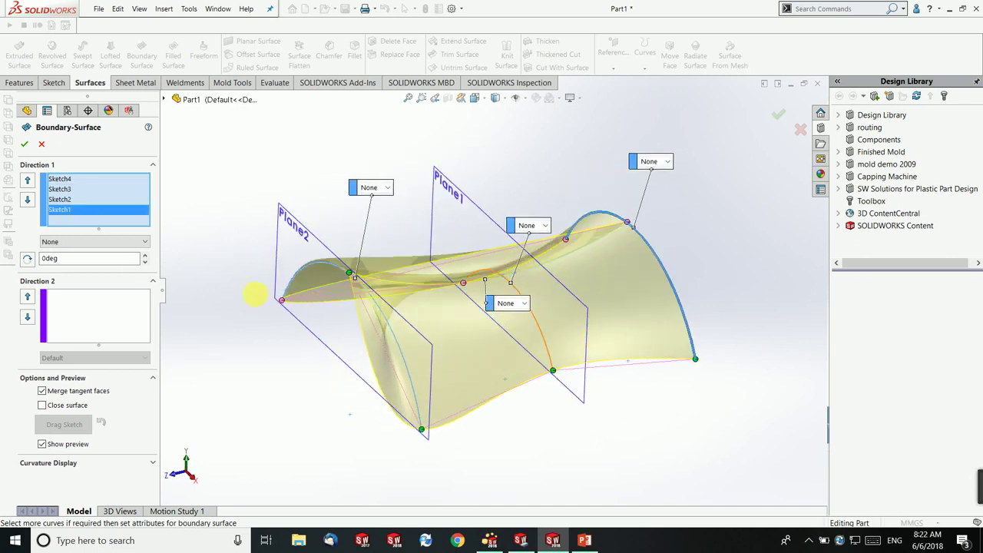
# Remove the spline from Direction 1 and create the boundary surface from the three arcs
pyautogui.click(80, 314)
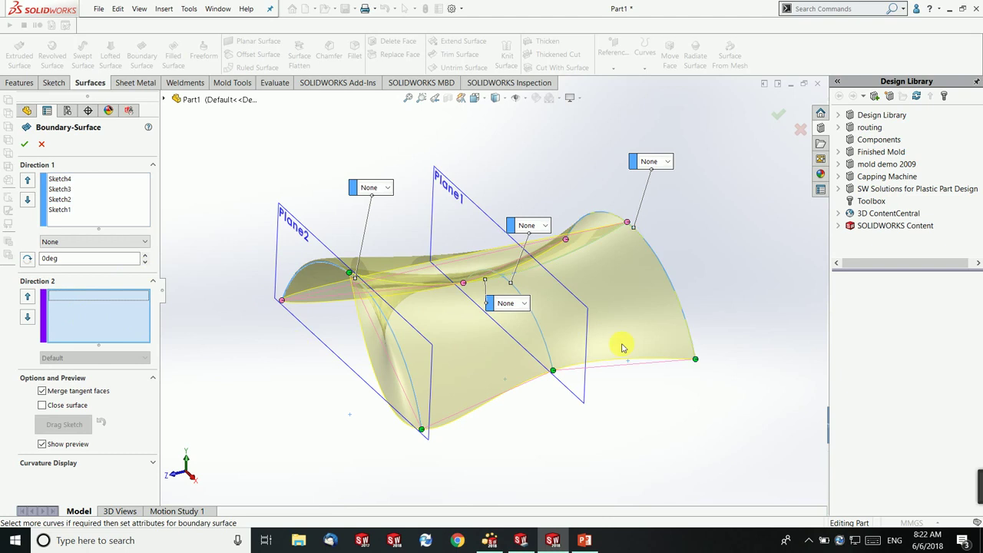
pyautogui.click(560, 263)
pyautogui.moveTo(588, 366)
pyautogui.mouseDown(button='middle')
pyautogui.moveTo(535, 351)
pyautogui.moveTo(627, 347)
pyautogui.mouseUp(button='middle')
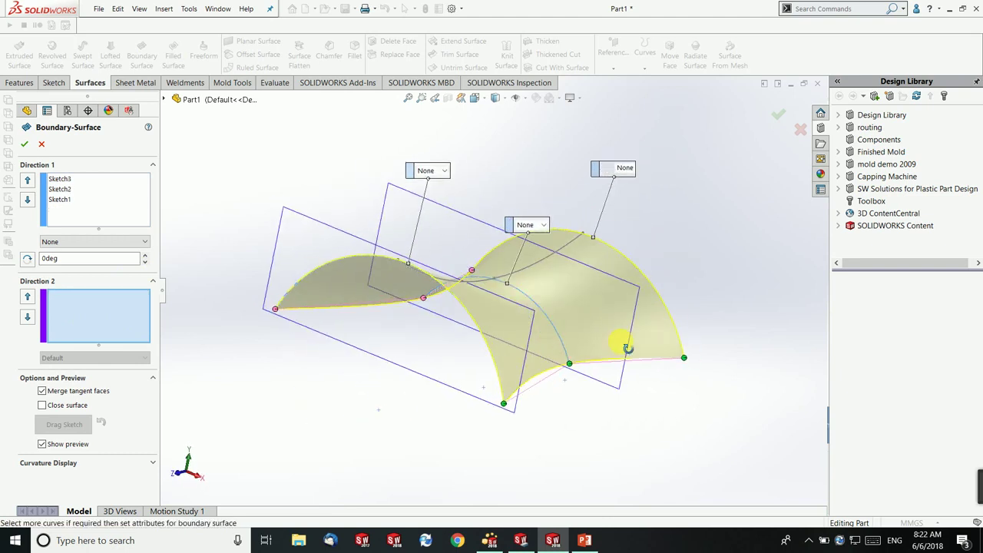
pyautogui.click(25, 144)
pyautogui.moveTo(624, 417); pyautogui.dragTo(597, 410, button='middle')
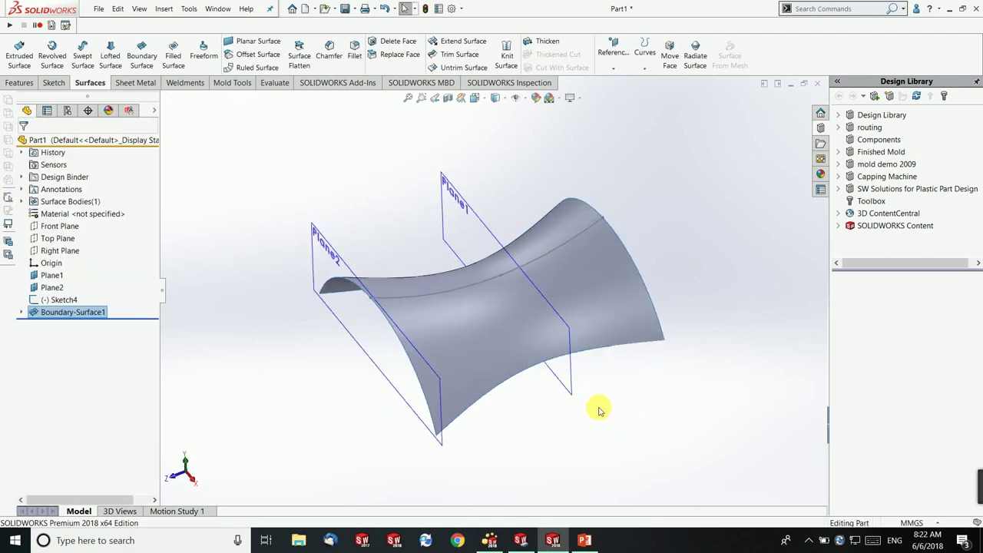
# Hide the planes and sketches, and examine the boundary surface's smoothness with Zebra Stripes
pyautogui.click(513, 98)
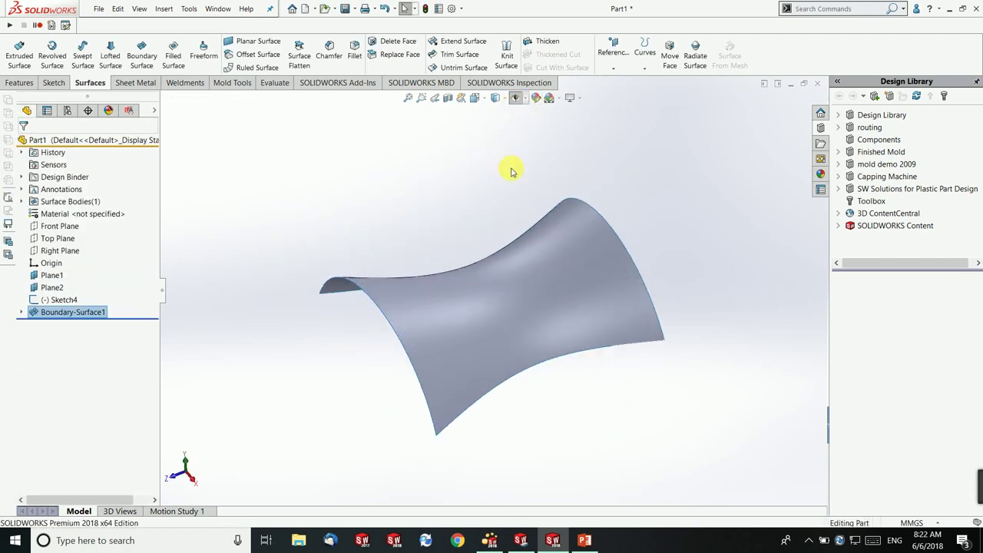
pyautogui.click(274, 83)
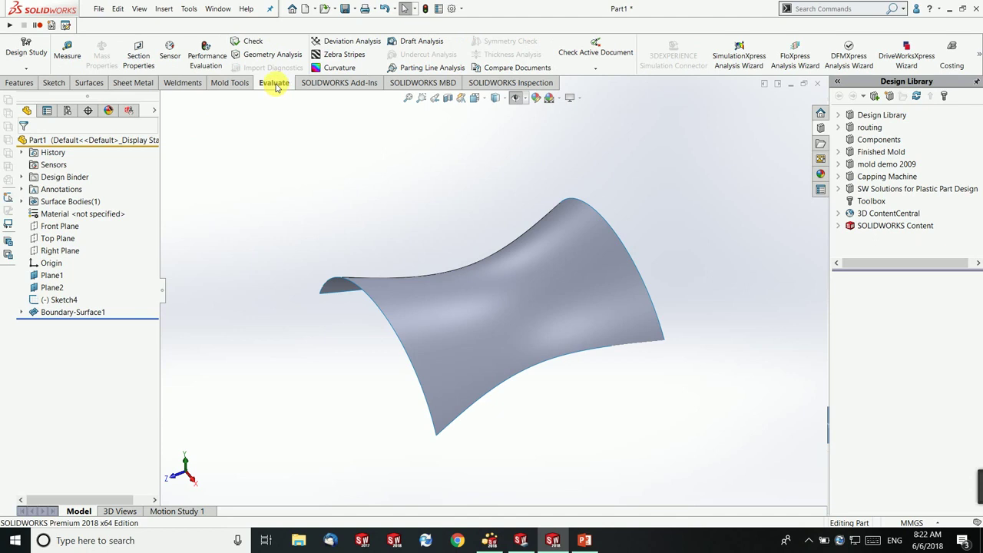
pyautogui.click(337, 55)
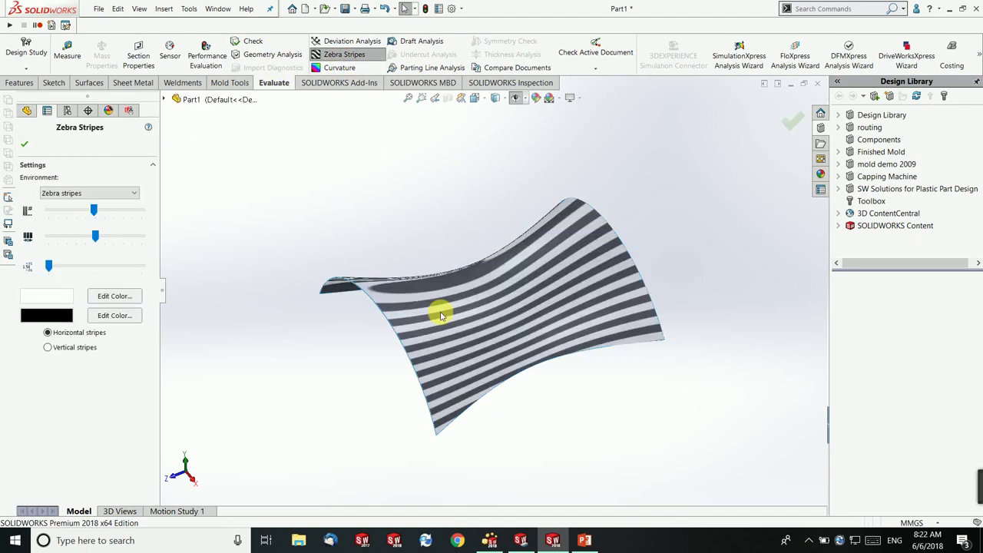
pyautogui.moveTo(443, 373); pyautogui.dragTo(557, 324, button='middle')
pyautogui.click(527, 353)
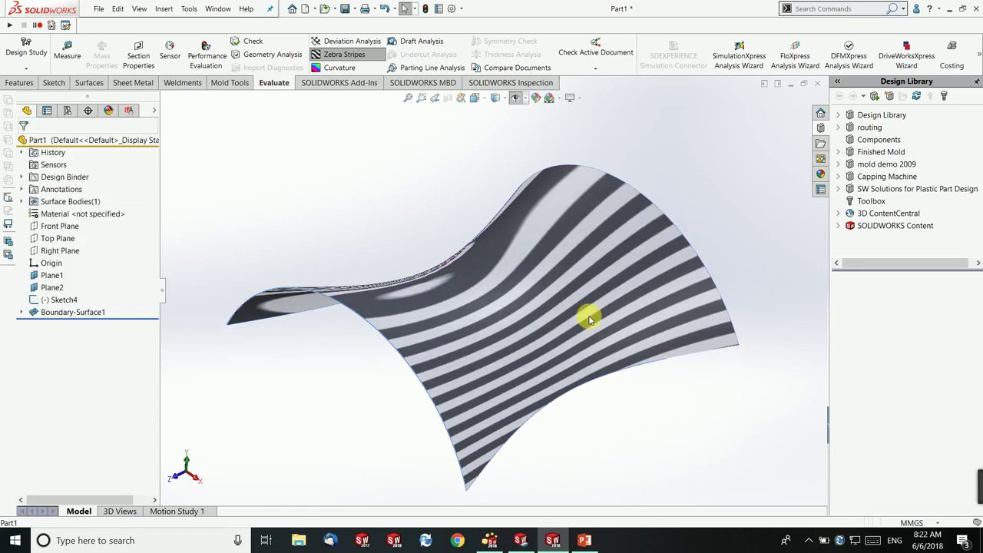
pyautogui.scroll(-1, 591, 320)
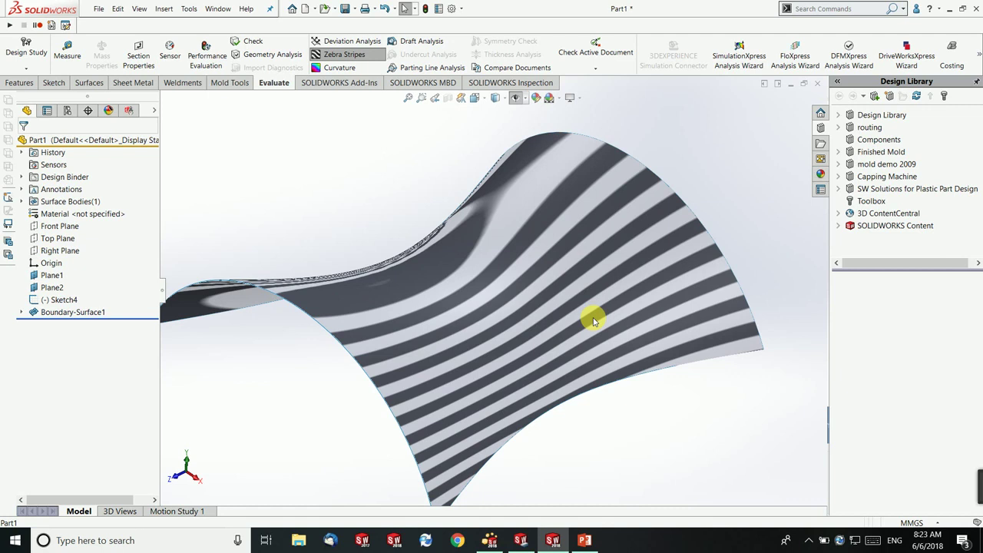
pyautogui.moveTo(562, 329); pyautogui.dragTo(566, 355, button='middle')
pyautogui.click(361, 55)
pyautogui.moveTo(485, 282); pyautogui.dragTo(432, 227, button='middle')
# Close all open documents without saving the changes
pyautogui.click(217, 8)
pyautogui.click(244, 100)
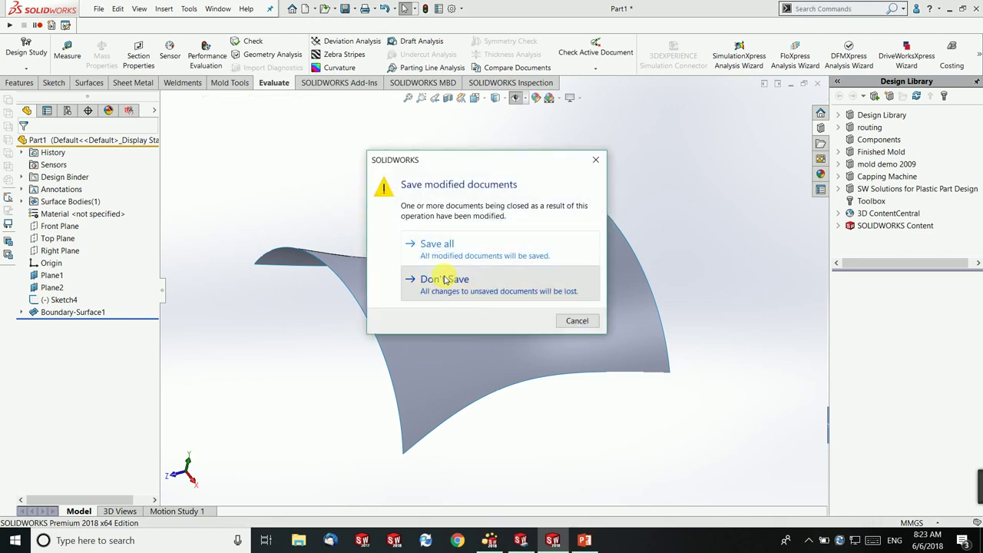
pyautogui.click(443, 278)
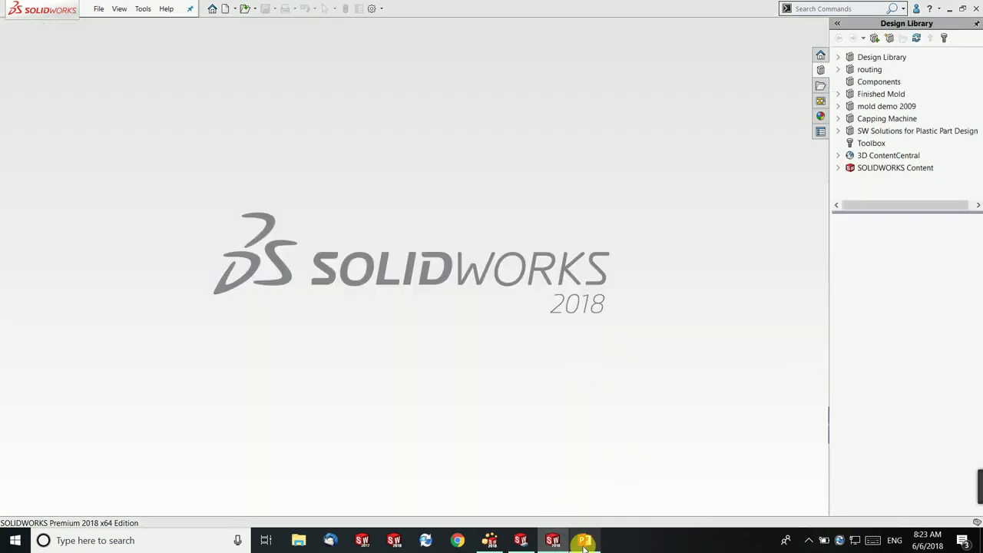
# Switch to PowerPoint, present from the Design a Smart Object slide and advance to the Electronics Design benefits
pyautogui.click(583, 540)
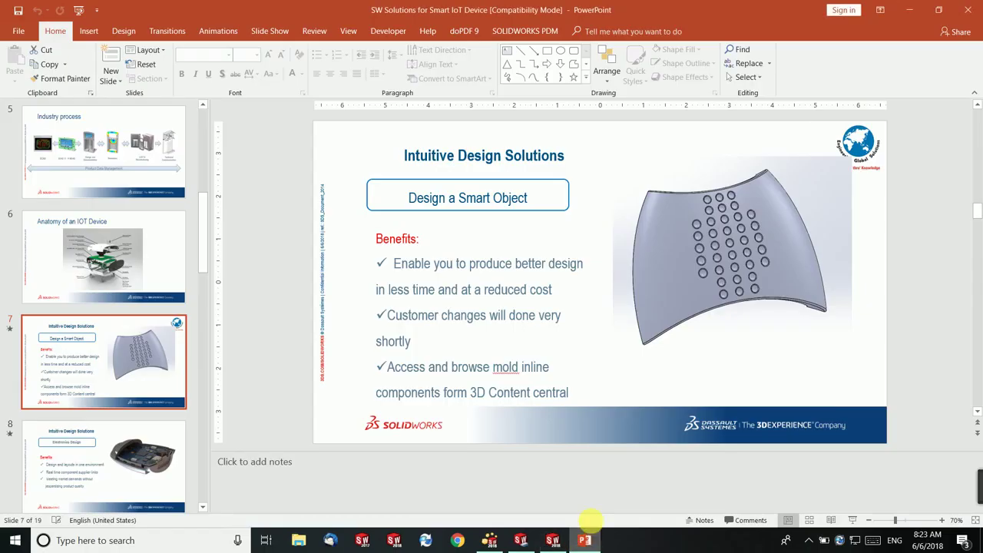
pyautogui.click(852, 521)
pyautogui.click(674, 425)
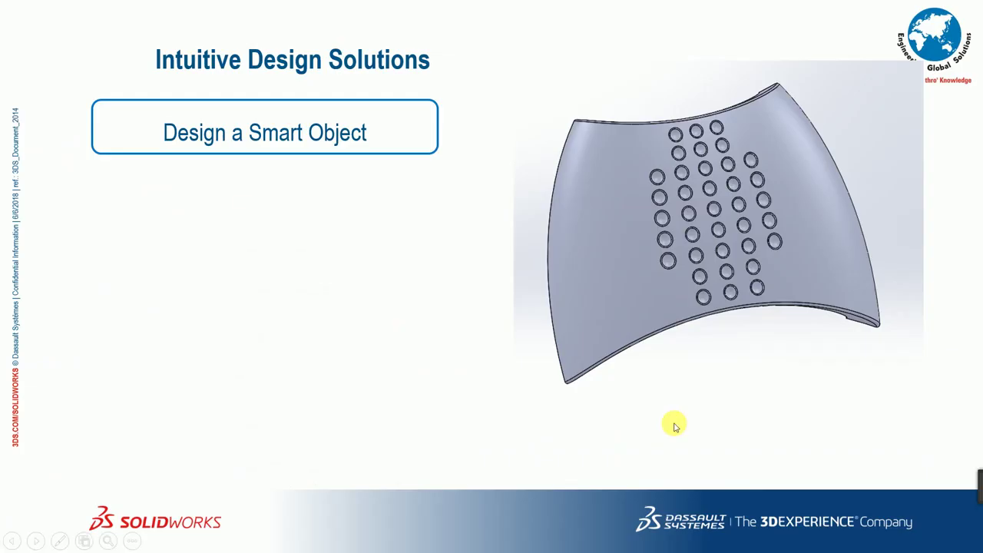
pyautogui.click(674, 424)
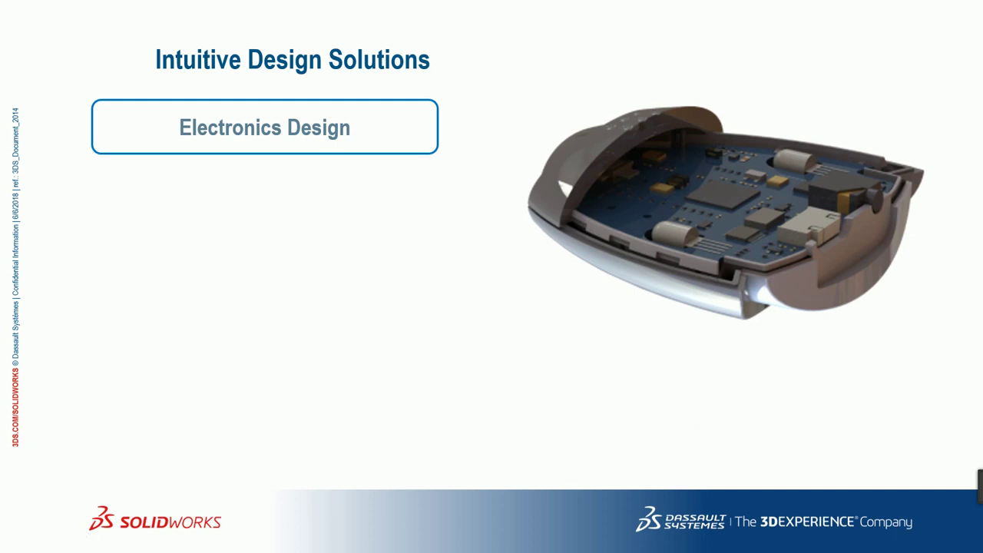
pyautogui.click(366, 365)
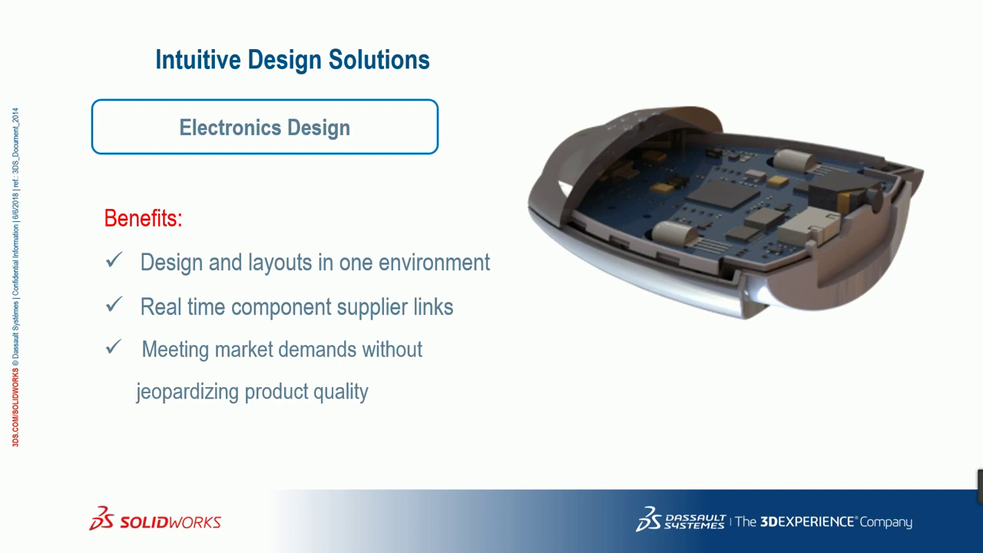
# Leave the slide show and switch to SOLIDWORKS PCB to view the 12-403-DT01-C board layout up close around the SD card
pyautogui.hotkey('alt', 'Tab')
pyautogui.press('Escape')
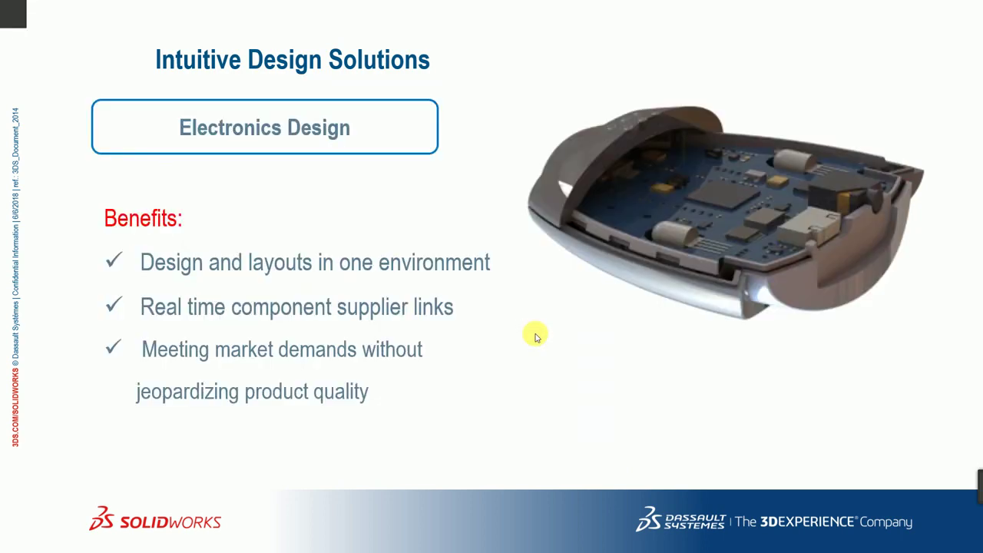
pyautogui.hotkey('alt', 'Tab')
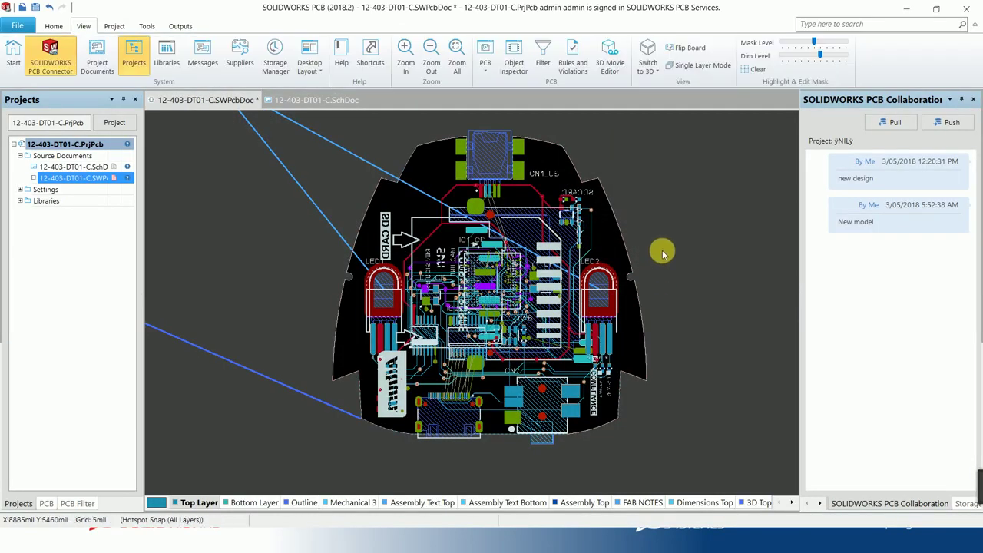
pyautogui.hotkey('alt', 'Tab')
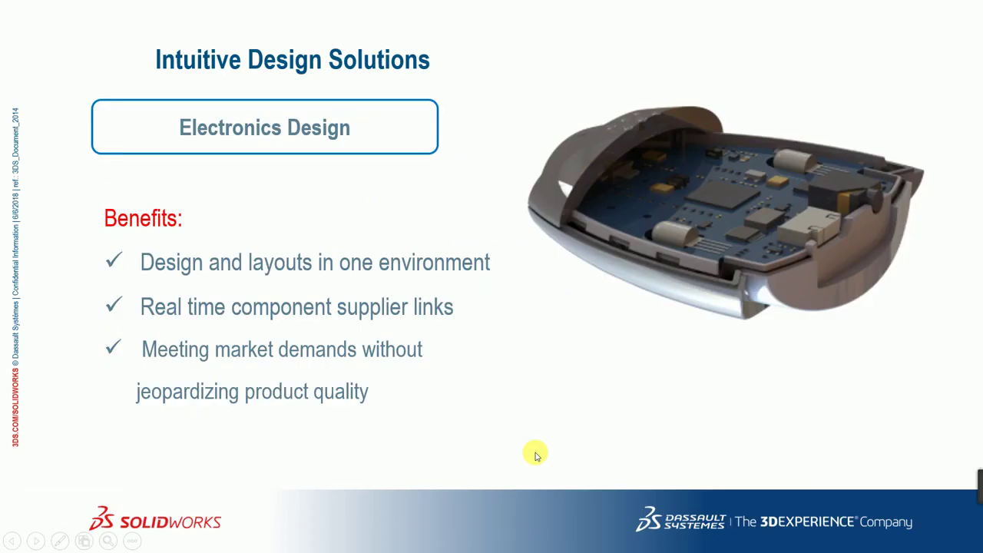
pyautogui.press('Escape')
pyautogui.click(520, 539)
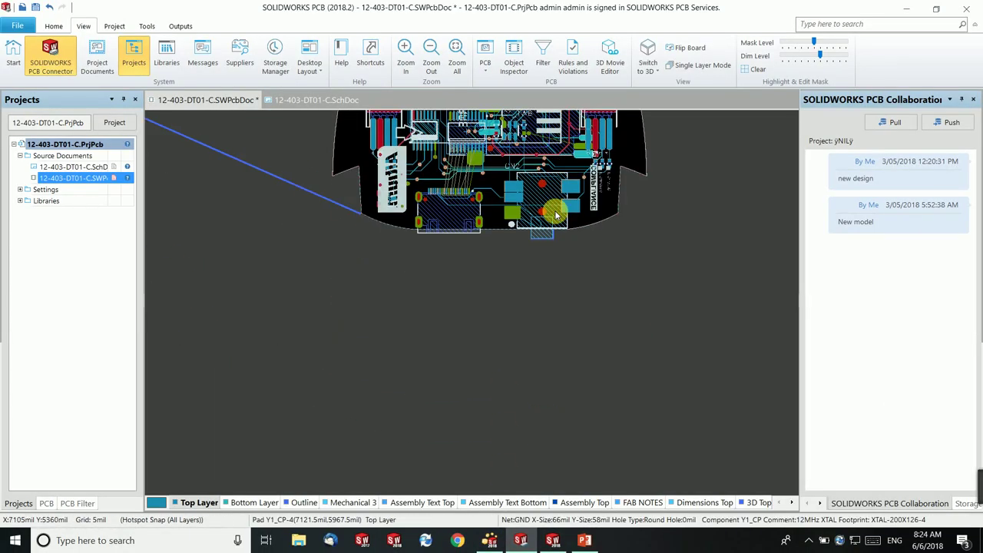
pyautogui.keyDown('ctrl'); pyautogui.scroll(6, 556, 214); pyautogui.keyUp('ctrl')
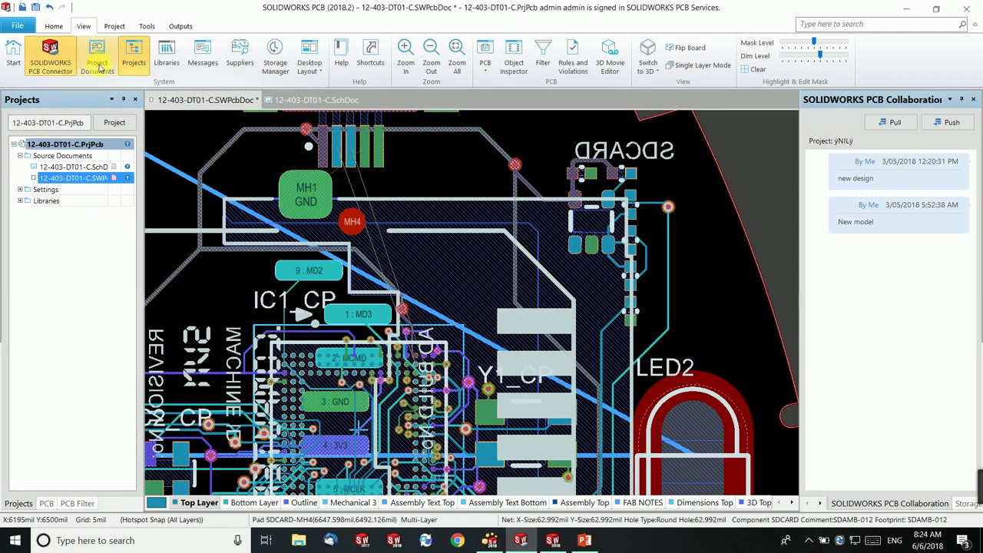
# Open the component libraries and preview the library search filters and the 2N3906 component's placement settings
pyautogui.click(166, 63)
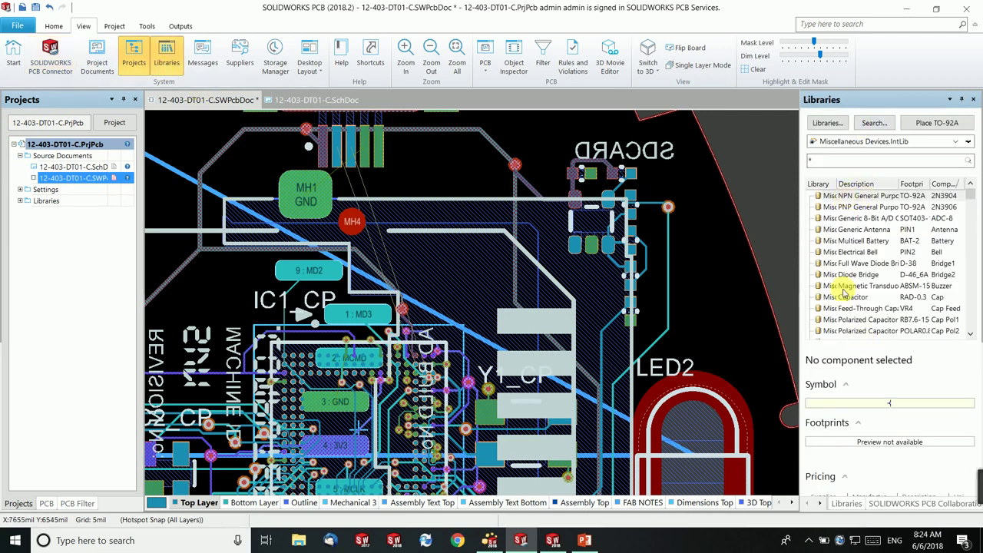
pyautogui.click(873, 123)
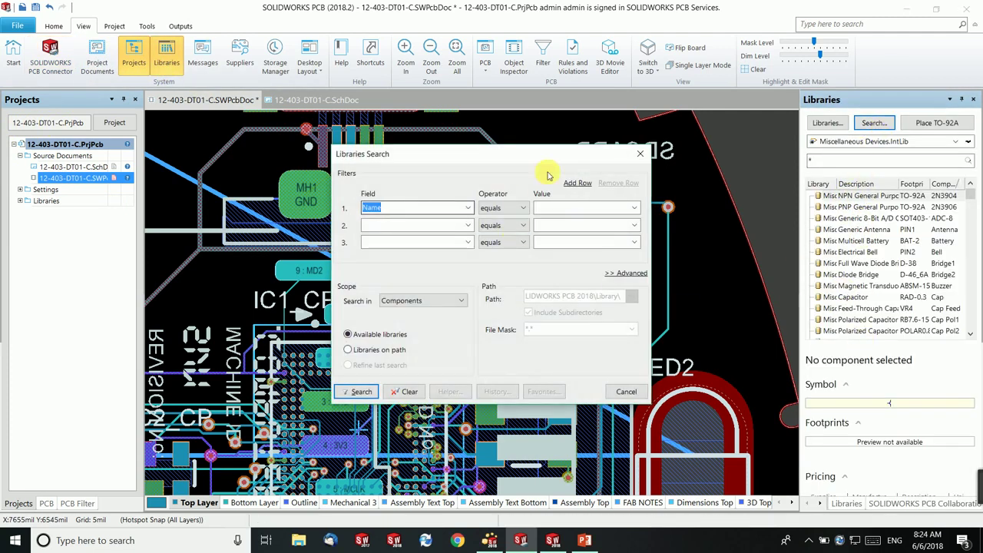
pyautogui.click(641, 155)
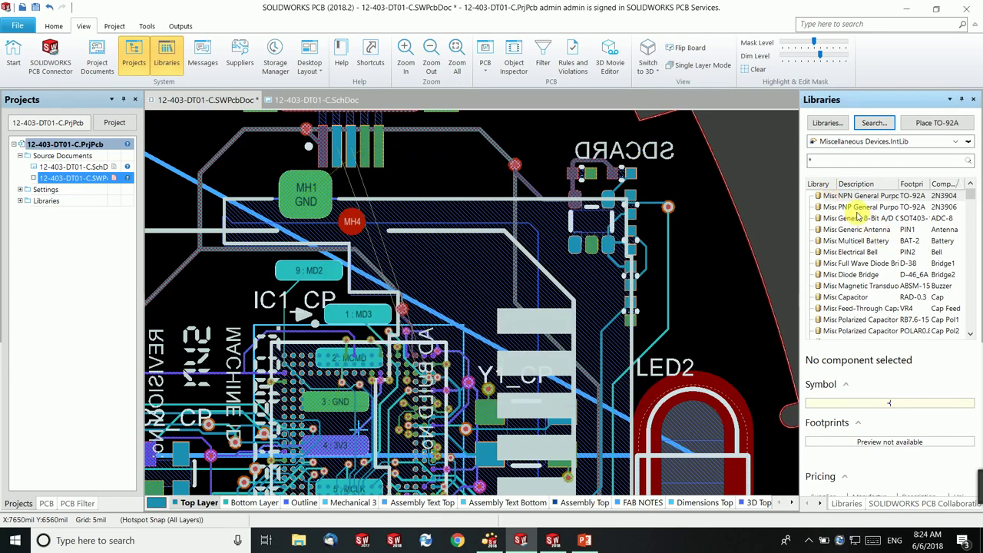
pyautogui.doubleClick(857, 208)
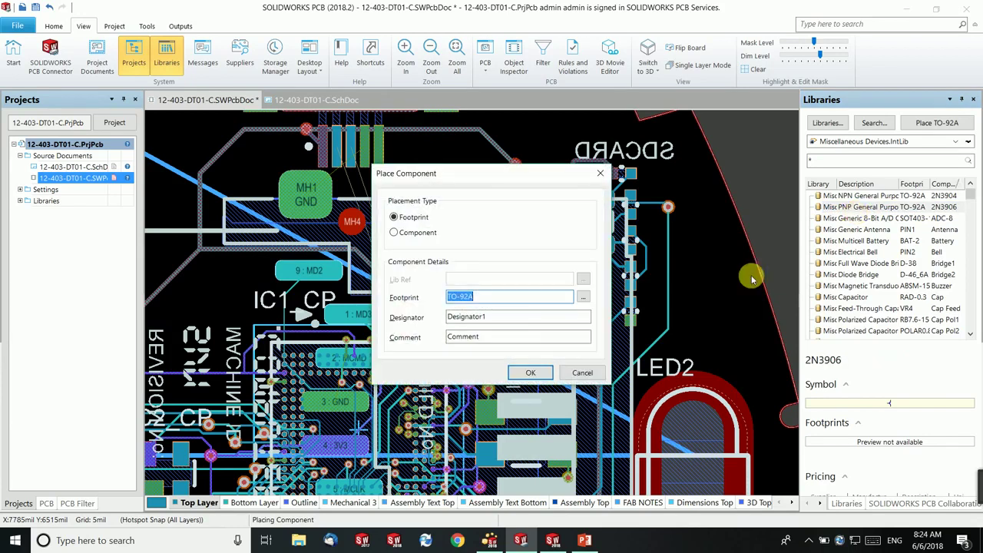
pyautogui.click(600, 174)
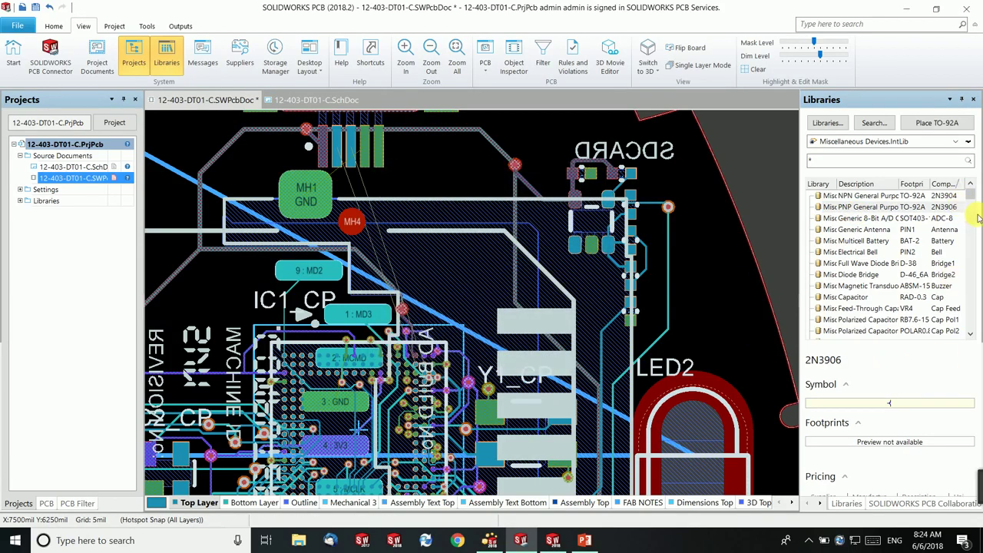
# Browse the components in the Miscellaneous Devices library at a wider panel size, then restore the width and close the libraries
pyautogui.moveTo(804, 315); pyautogui.dragTo(609, 313)
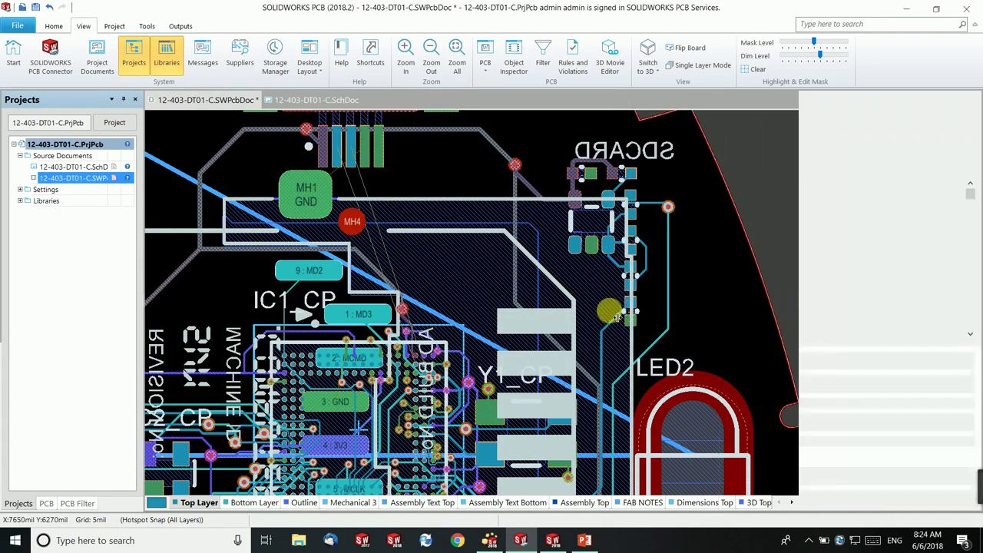
pyautogui.scroll(-10, 725, 274)
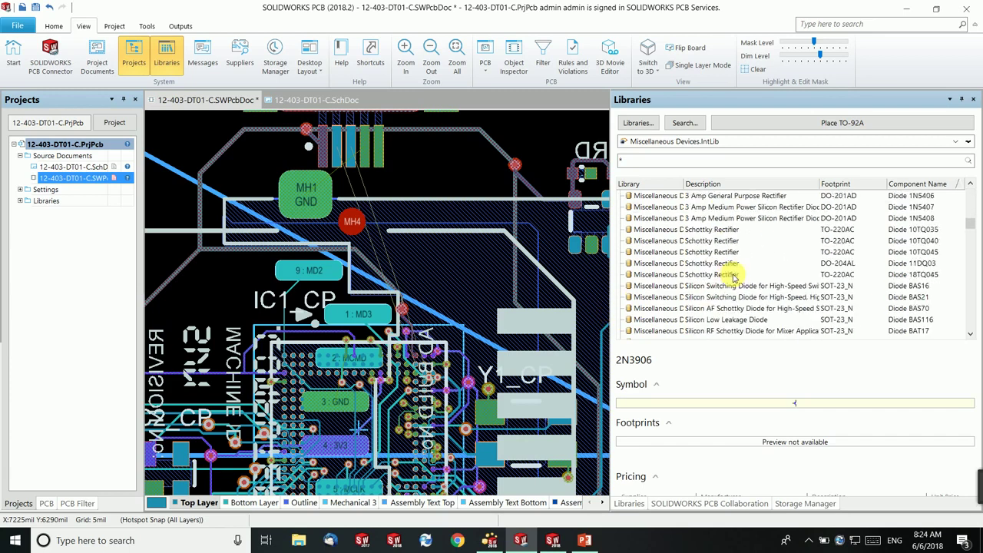
pyautogui.moveTo(616, 305); pyautogui.dragTo(802, 306)
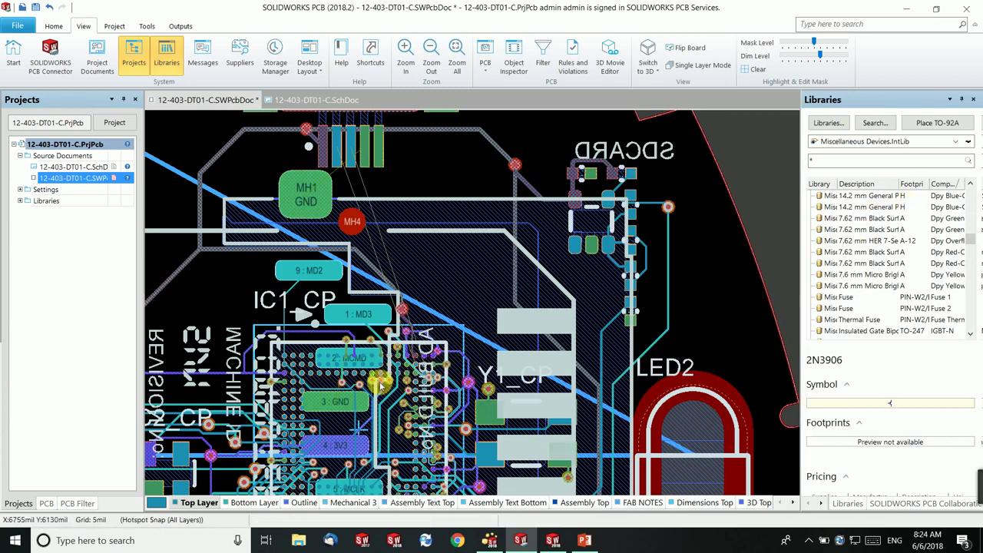
pyautogui.click(166, 57)
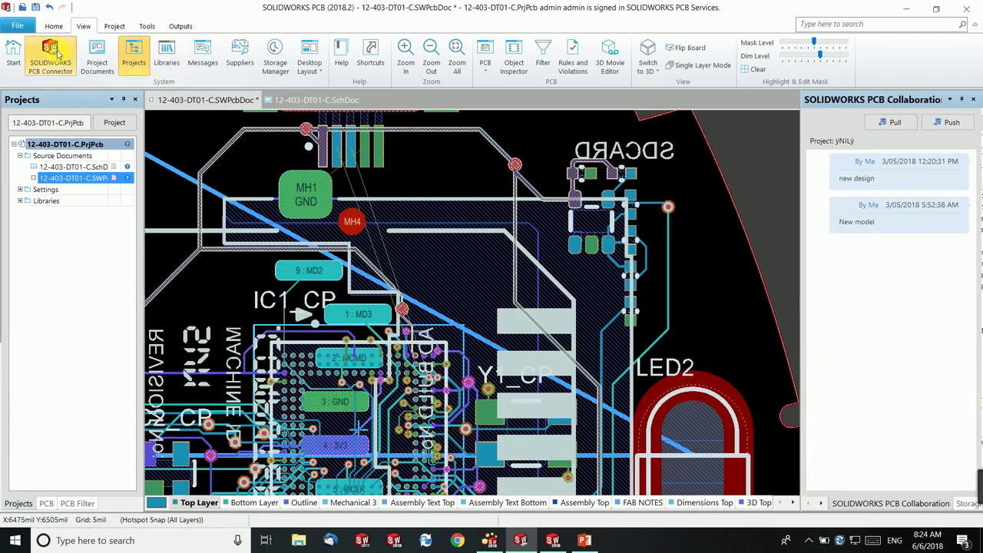
# Draw a 10 mil line on the Top Layer from the via beside Y1_CP up to the via next to the SD card
pyautogui.click(52, 26)
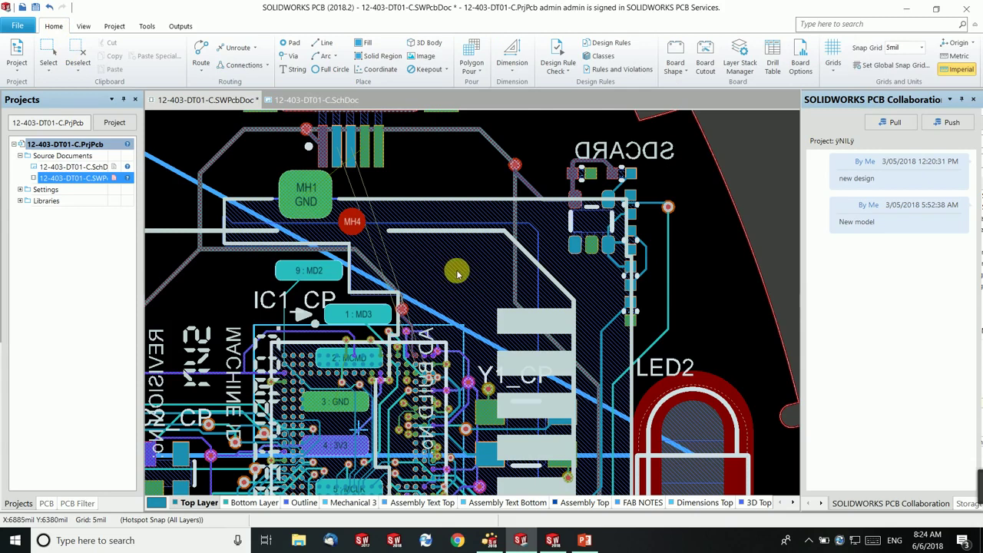
pyautogui.scroll(2, 457, 273)
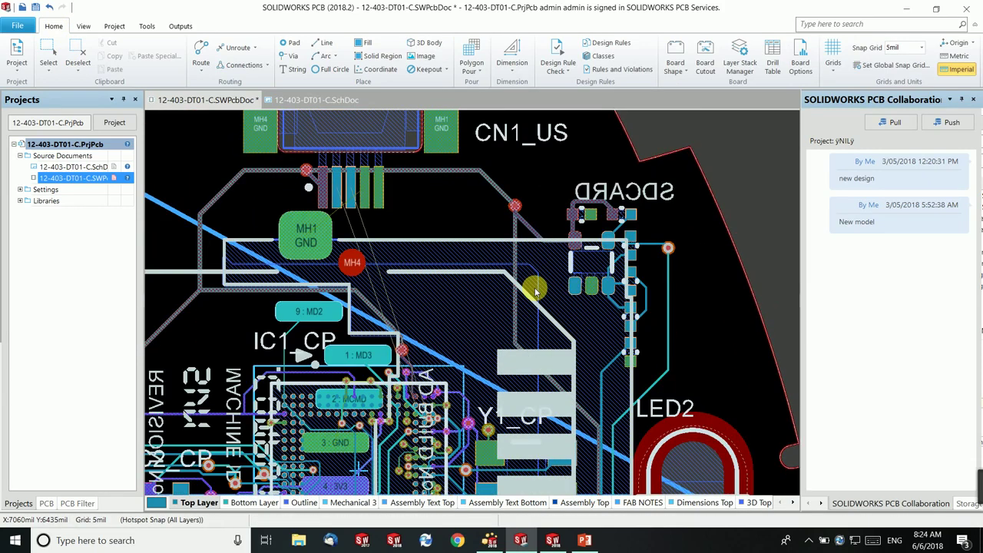
pyautogui.keyDown('ctrl'); pyautogui.scroll(1, 515, 333); pyautogui.keyUp('ctrl')
pyautogui.keyDown('ctrl'); pyautogui.scroll(-1, 515, 336); pyautogui.keyUp('ctrl')
pyautogui.keyDown('ctrl'); pyautogui.scroll(-1, 515, 335); pyautogui.keyUp('ctrl')
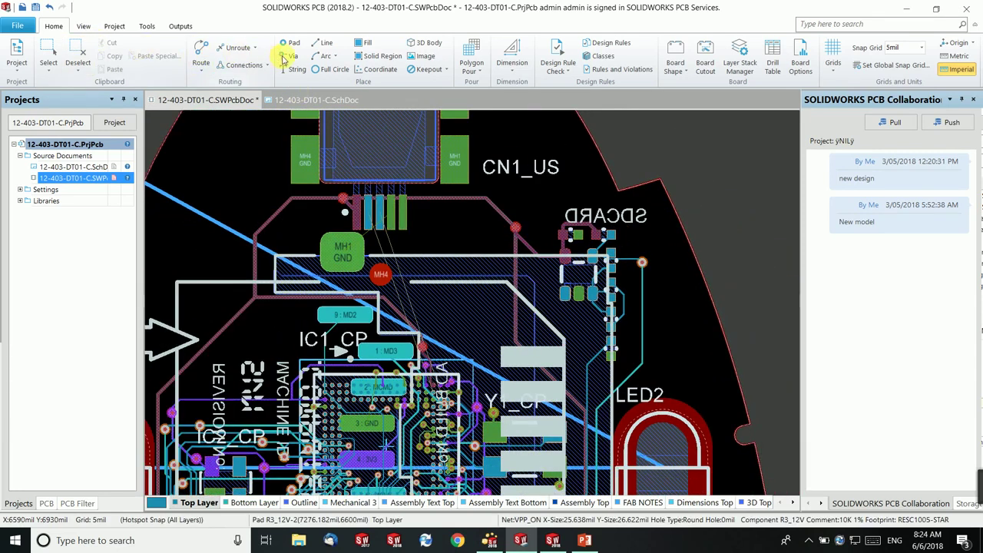
pyautogui.click(323, 44)
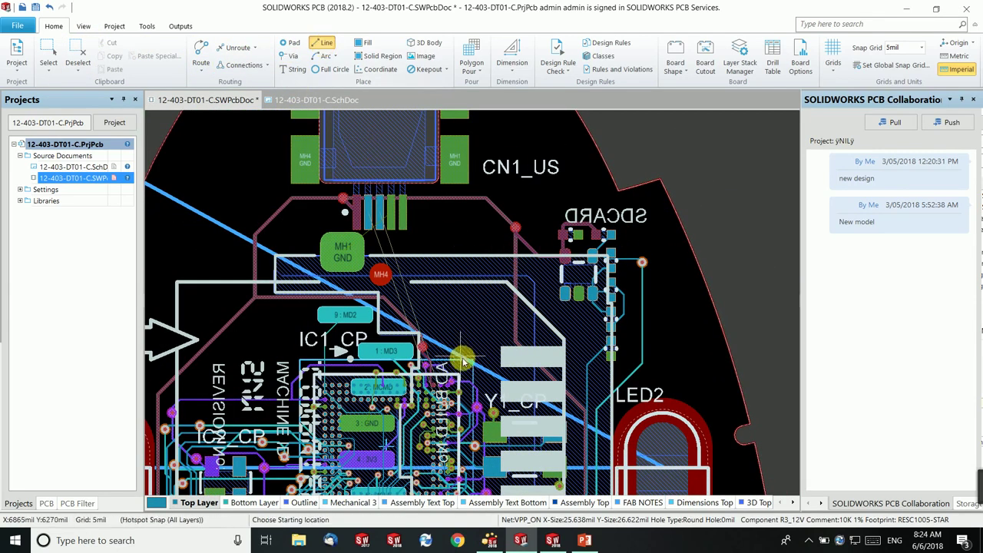
pyautogui.click(477, 408)
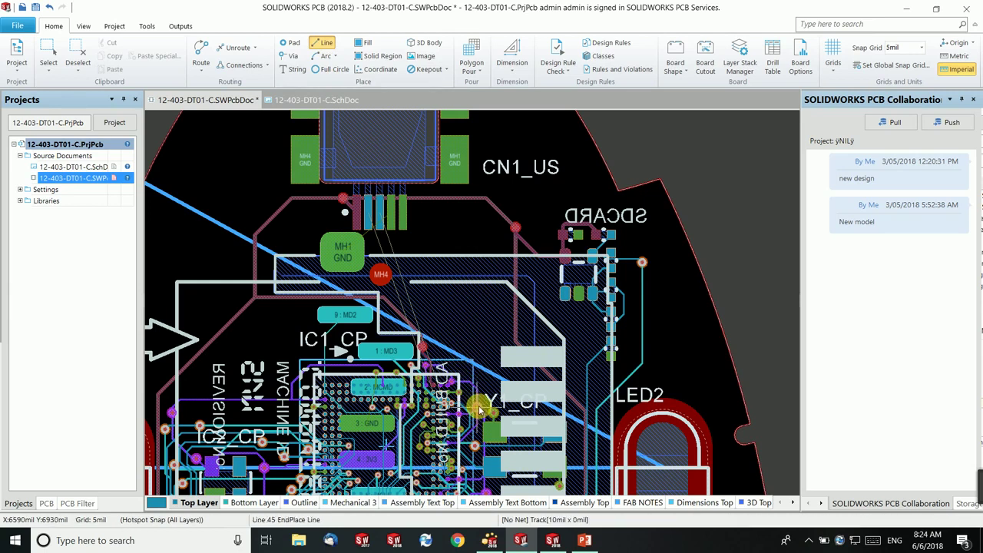
pyautogui.click(471, 238)
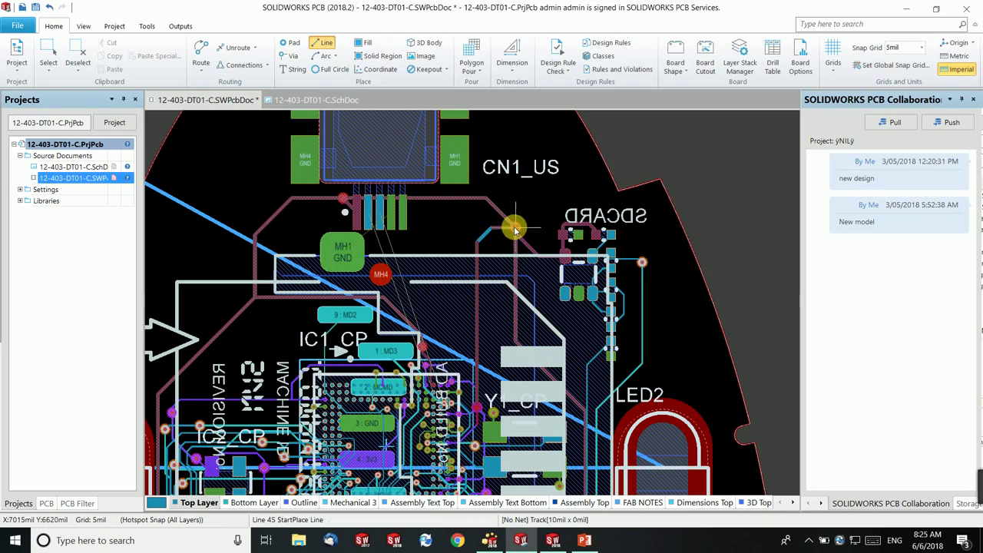
pyautogui.click(514, 229)
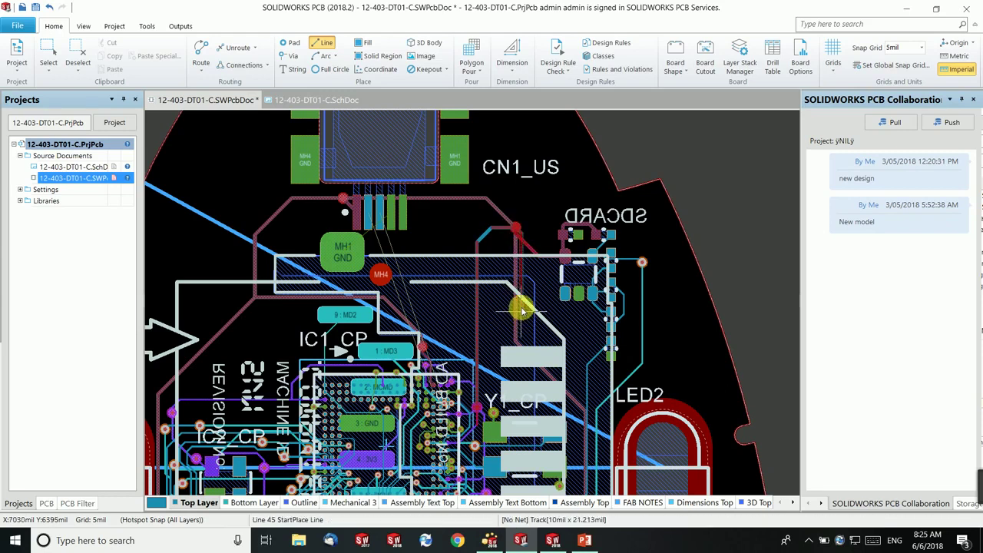
pyautogui.rightClick(509, 254)
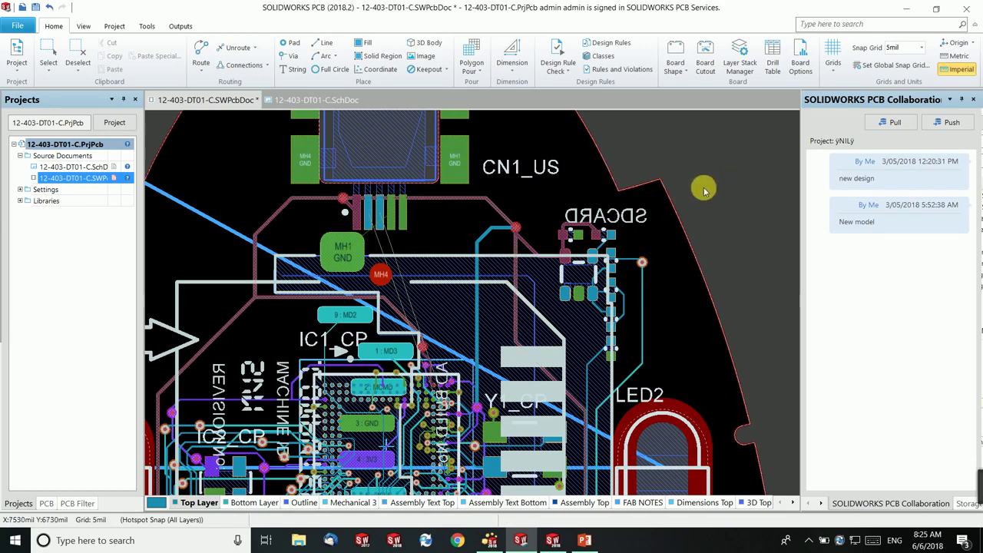
# Examine the new track and its surroundings between the CN1_US connector, the SD card and IC1_CP
pyautogui.scroll(1, 475, 343)
pyautogui.scroll(1, 474, 343)
pyautogui.keyDown('ctrl'); pyautogui.scroll(-1, 474, 343); pyautogui.keyUp('ctrl')
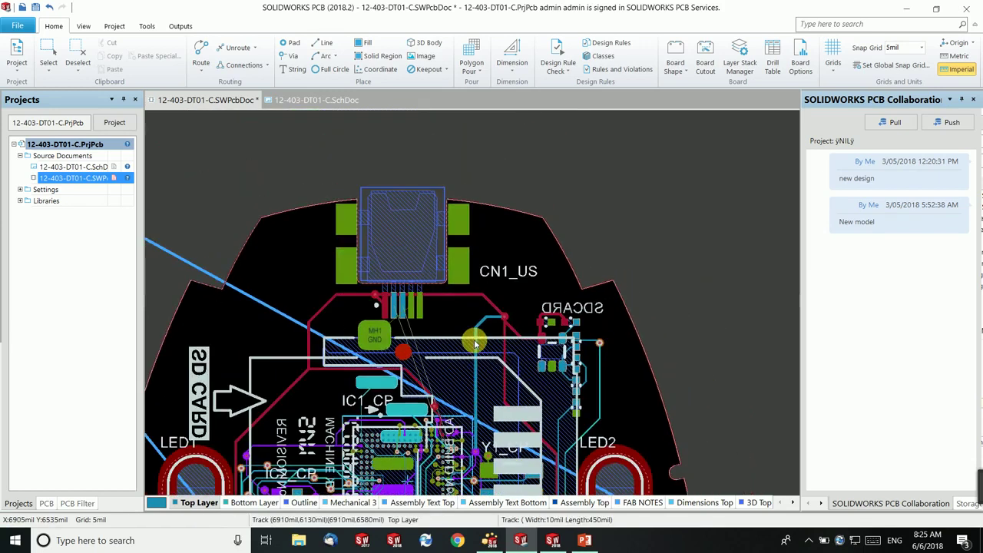
pyautogui.keyDown('ctrl'); pyautogui.scroll(5, 477, 383); pyautogui.keyUp('ctrl')
pyautogui.keyDown('ctrl'); pyautogui.scroll(-4, 478, 383); pyautogui.keyUp('ctrl')
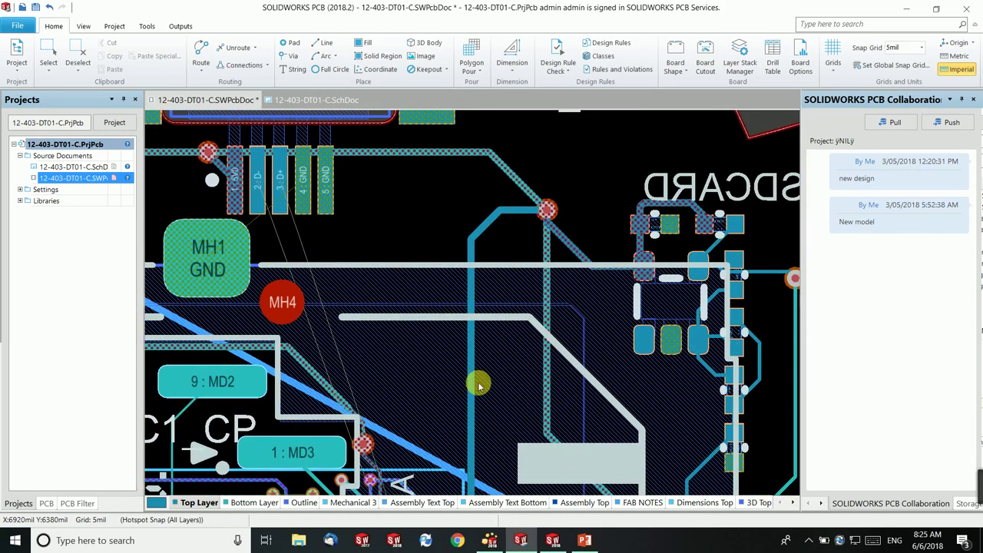
pyautogui.keyDown('ctrl'); pyautogui.scroll(-1, 467, 358); pyautogui.keyUp('ctrl')
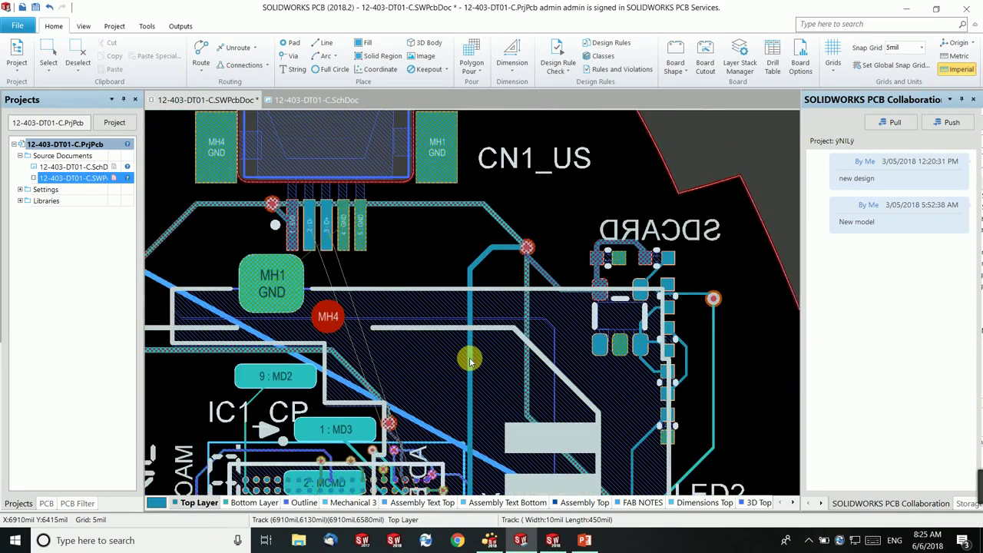
pyautogui.keyDown('ctrl'); pyautogui.scroll(-1, 451, 391); pyautogui.keyUp('ctrl')
pyautogui.keyDown('ctrl'); pyautogui.scroll(2, 417, 390); pyautogui.keyUp('ctrl')
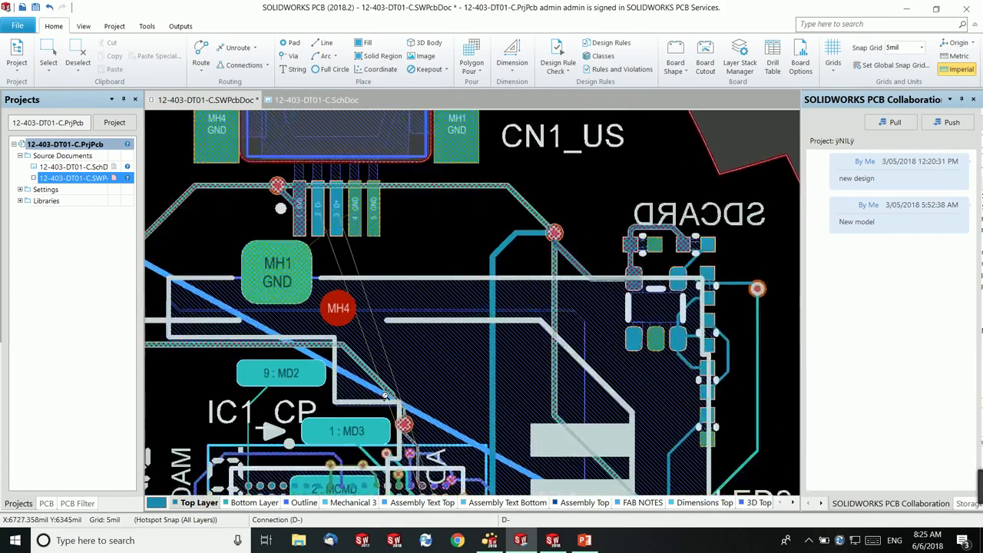
pyautogui.keyDown('ctrl'); pyautogui.scroll(-1, 388, 396); pyautogui.keyUp('ctrl')
pyautogui.keyDown('ctrl'); pyautogui.scroll(-1, 384, 396); pyautogui.keyUp('ctrl')
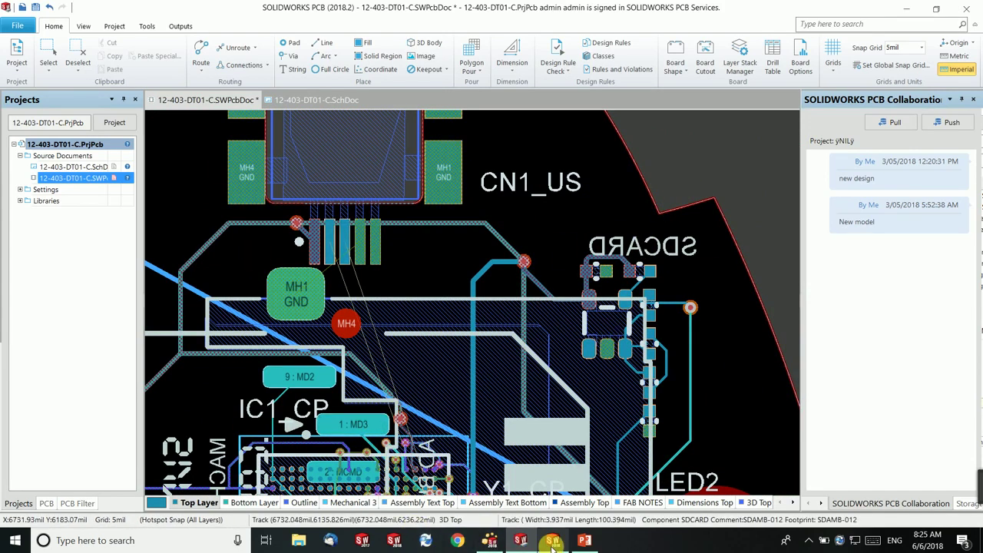
# Switch to PowerPoint, present the ECAD – MCAD Collaboration slide and reveal its benefits
pyautogui.moveTo(553, 543)
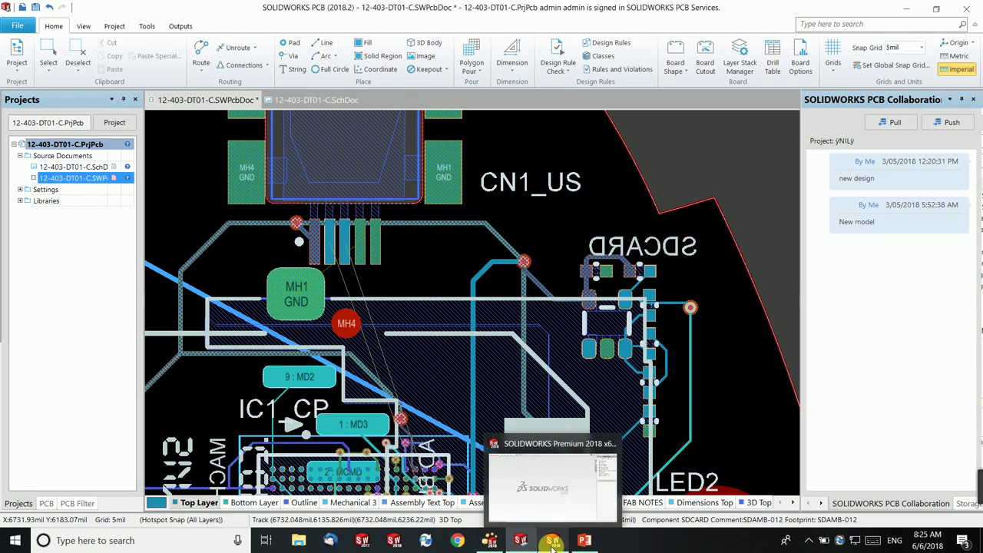
pyautogui.click(584, 540)
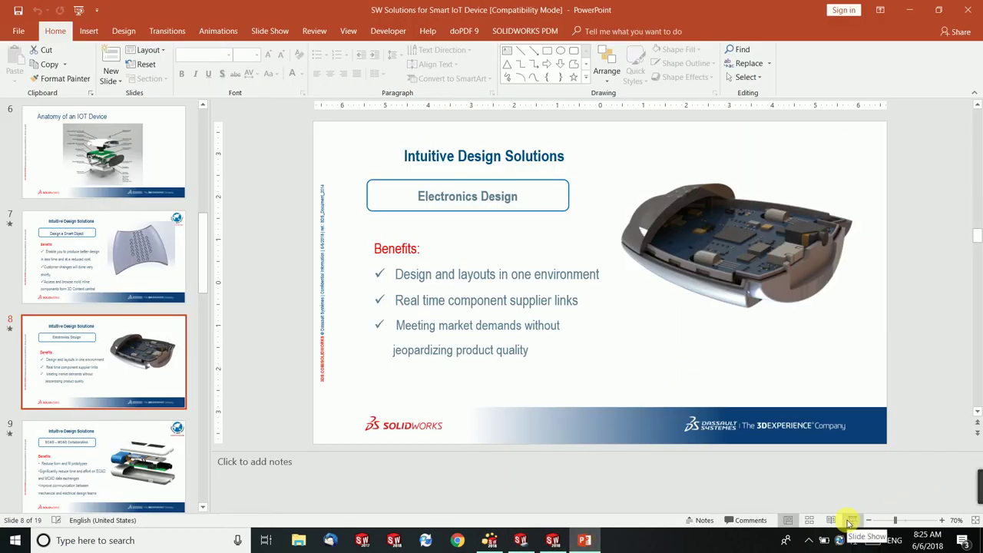
pyautogui.click(72, 461)
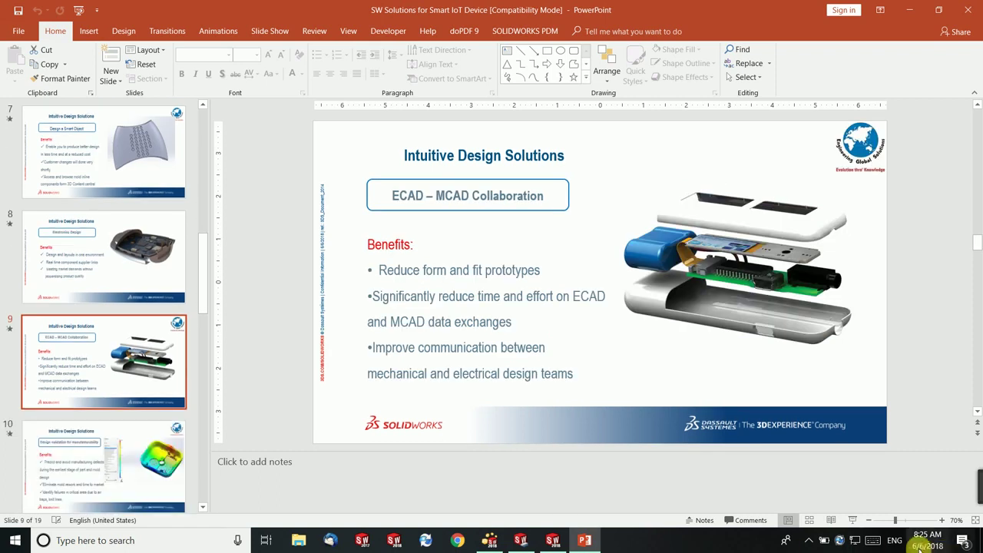
pyautogui.click(852, 520)
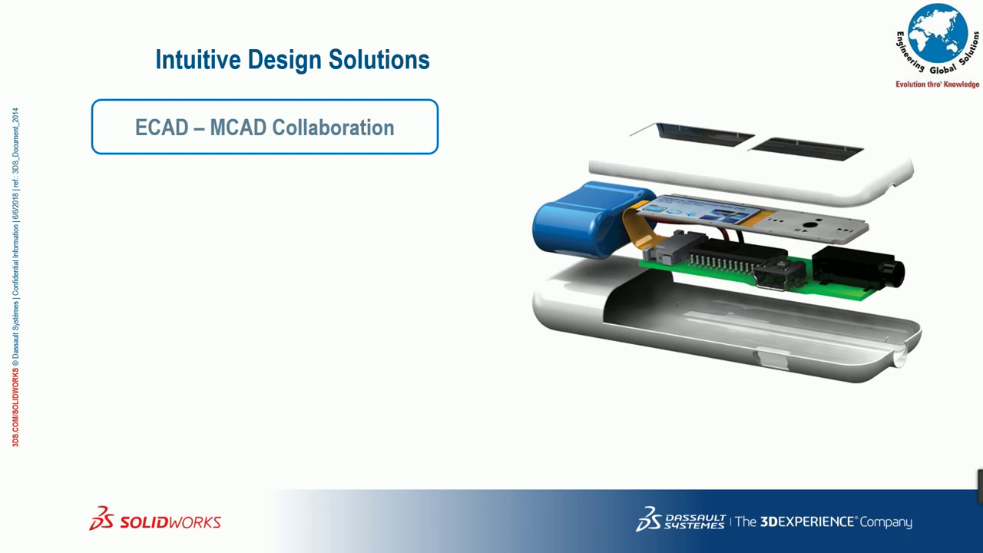
pyautogui.press('space')
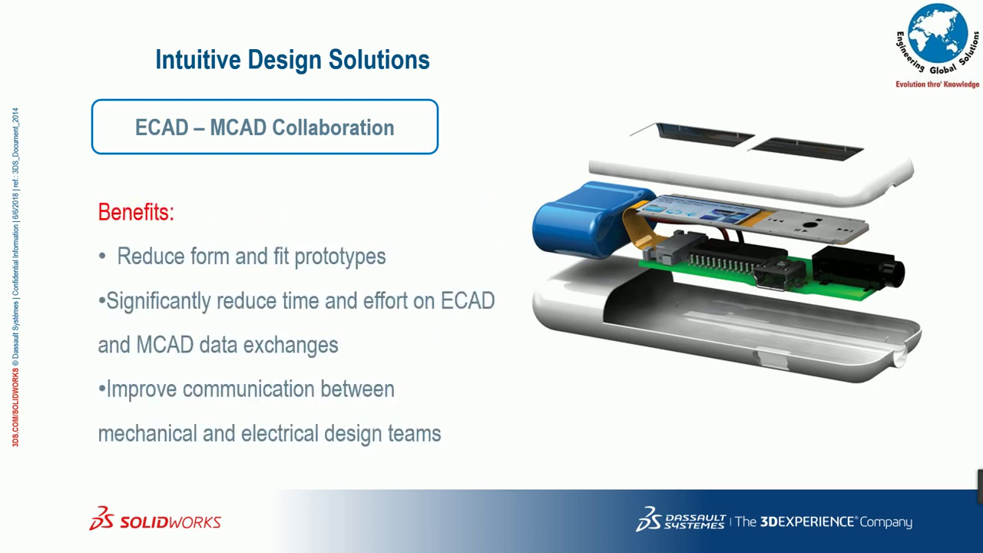
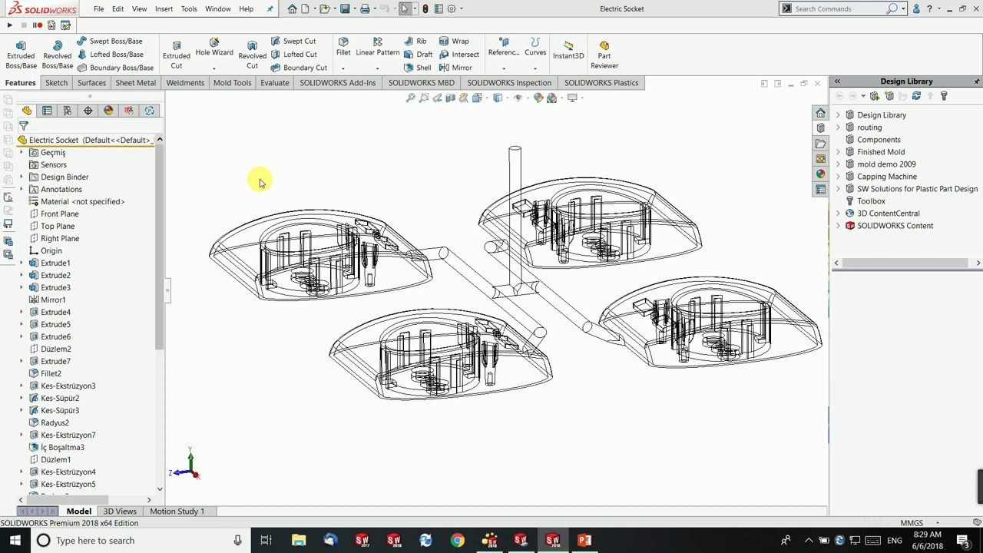
# Show the Plastics analysis tree of the Electric Socket part and open its polymer material database
pyautogui.click(149, 110)
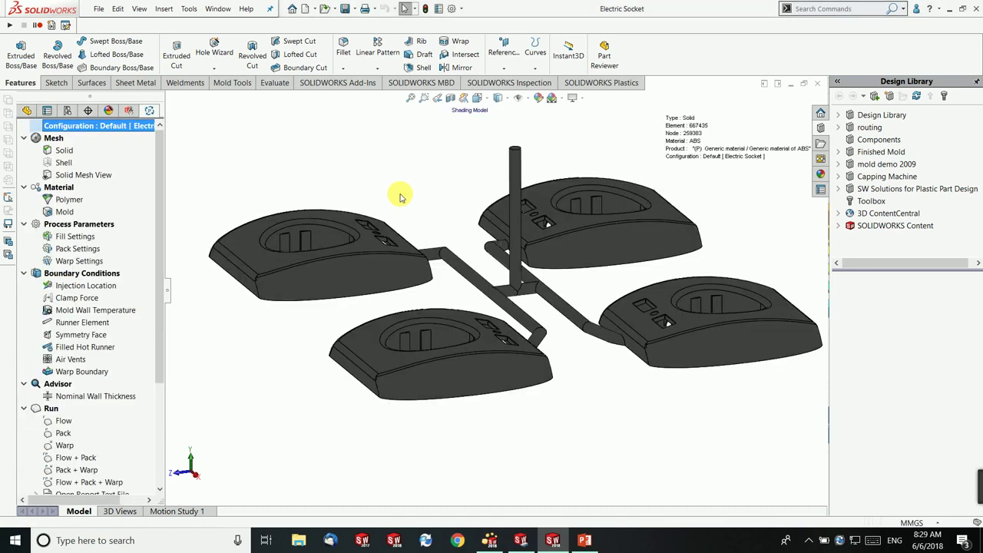
pyautogui.click(76, 199)
pyautogui.rightClick(87, 201)
pyautogui.click(90, 205)
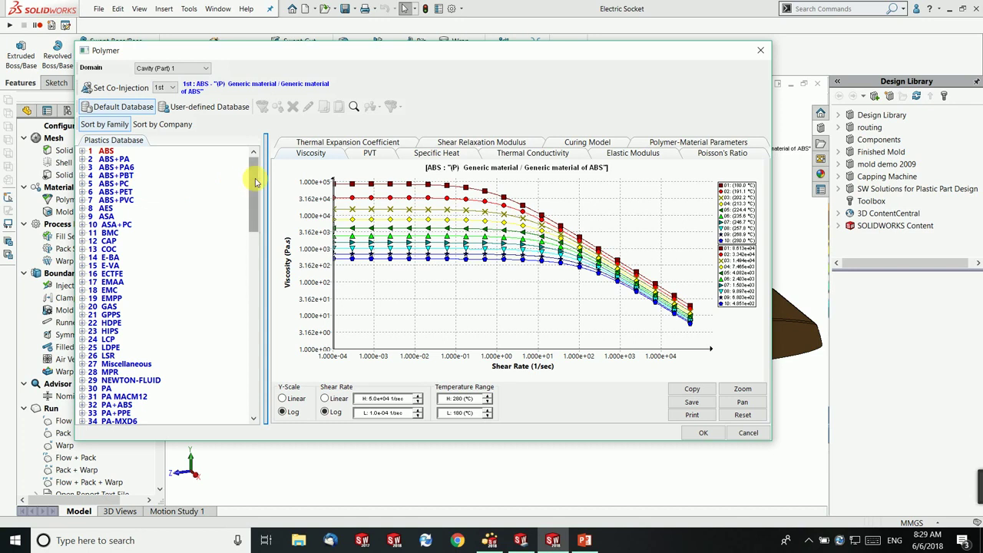
pyautogui.moveTo(250, 173)
pyautogui.mouseDown()
pyautogui.moveTo(253, 193)
pyautogui.moveTo(250, 168)
pyautogui.mouseUp()
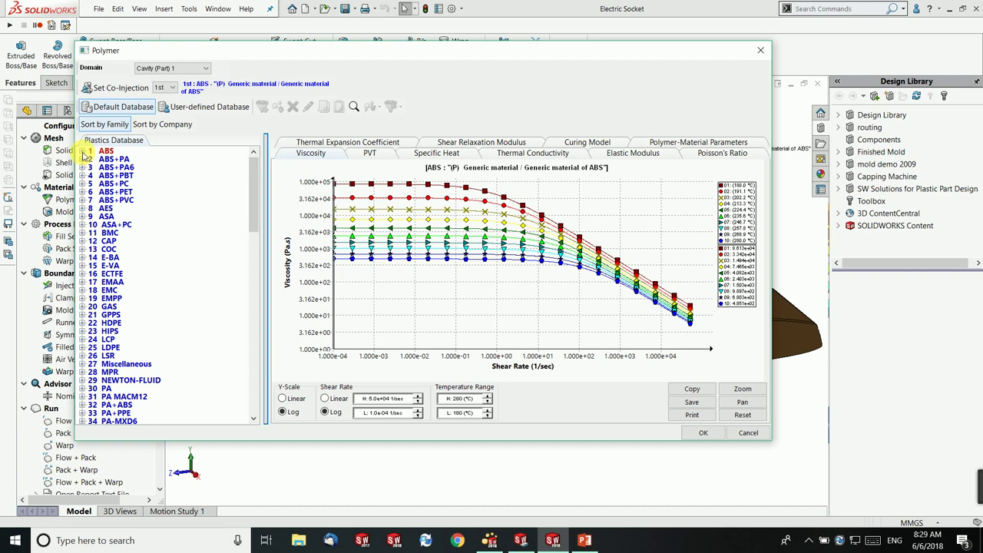
# Expand the ABS family in the default plastics database and browse its manufacturer grades, returning to the generic ABS material
pyautogui.click(83, 152)
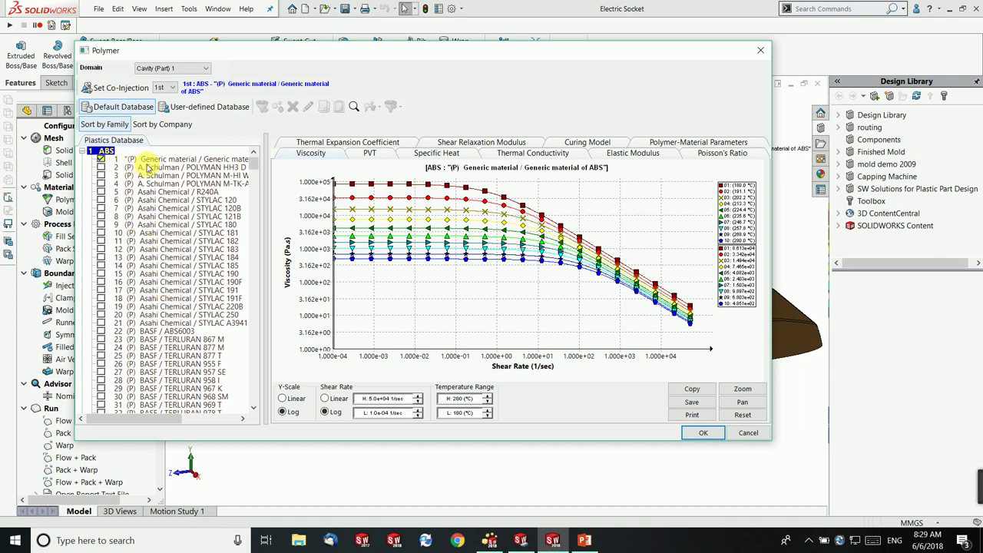
pyautogui.click(100, 158)
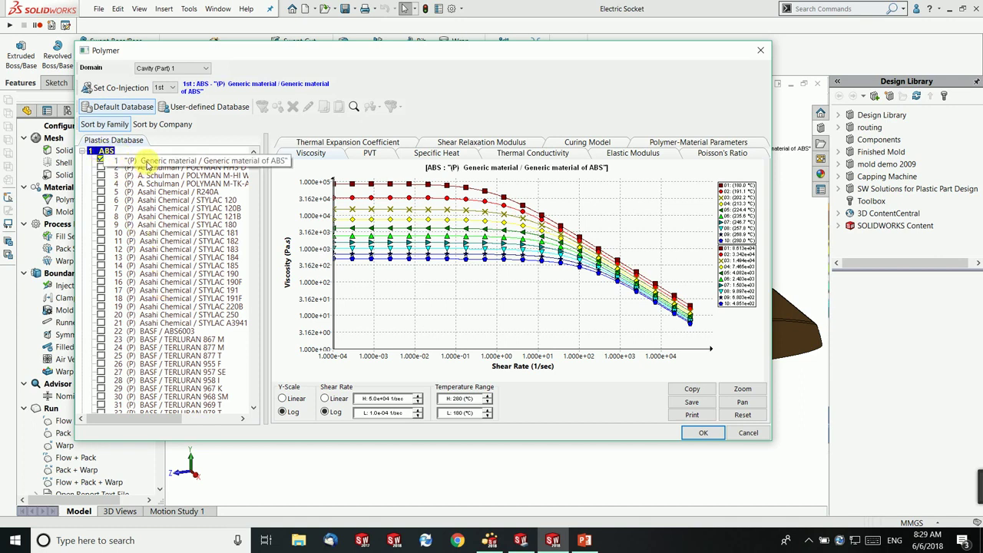
pyautogui.moveTo(255, 168); pyautogui.dragTo(252, 205)
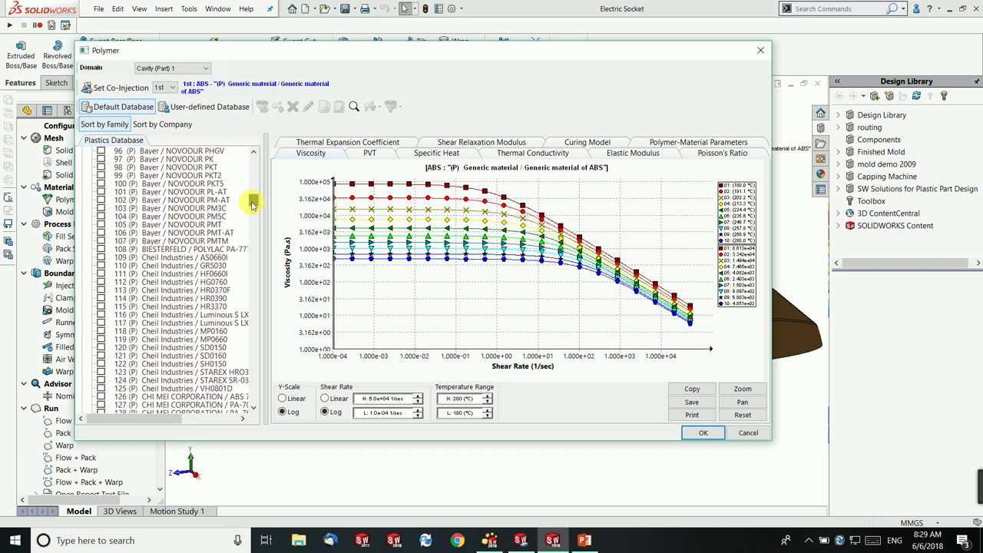
pyautogui.moveTo(252, 204); pyautogui.dragTo(252, 212)
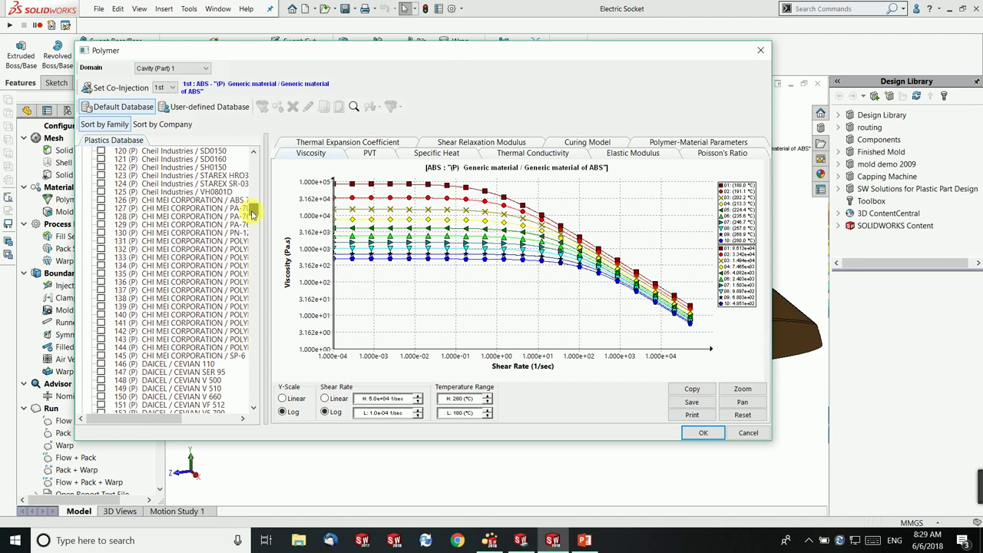
pyautogui.moveTo(251, 213); pyautogui.dragTo(243, 163)
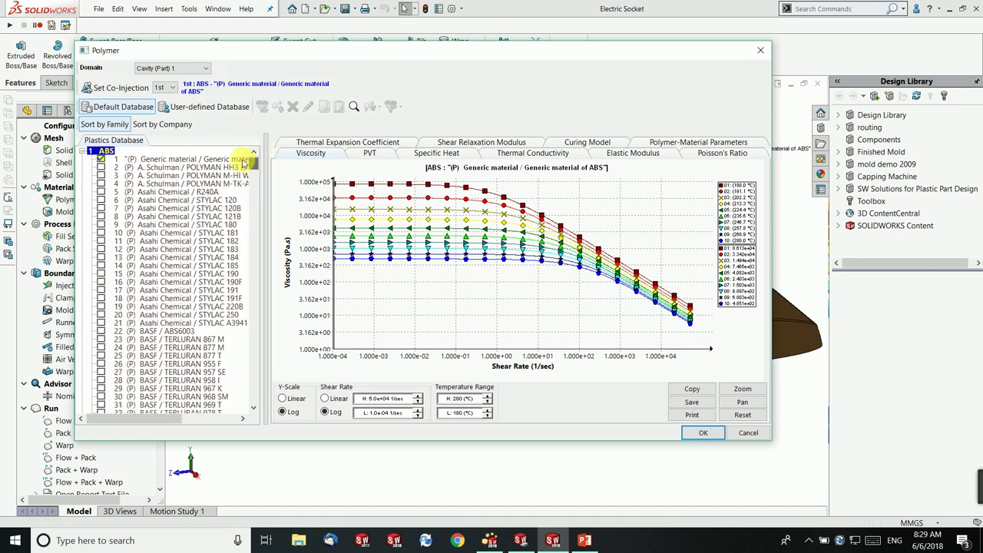
# View the generic ABS material's thermal conductivity, shear relaxation modulus and specific heat data, and close the polymer database
pyautogui.click(182, 163)
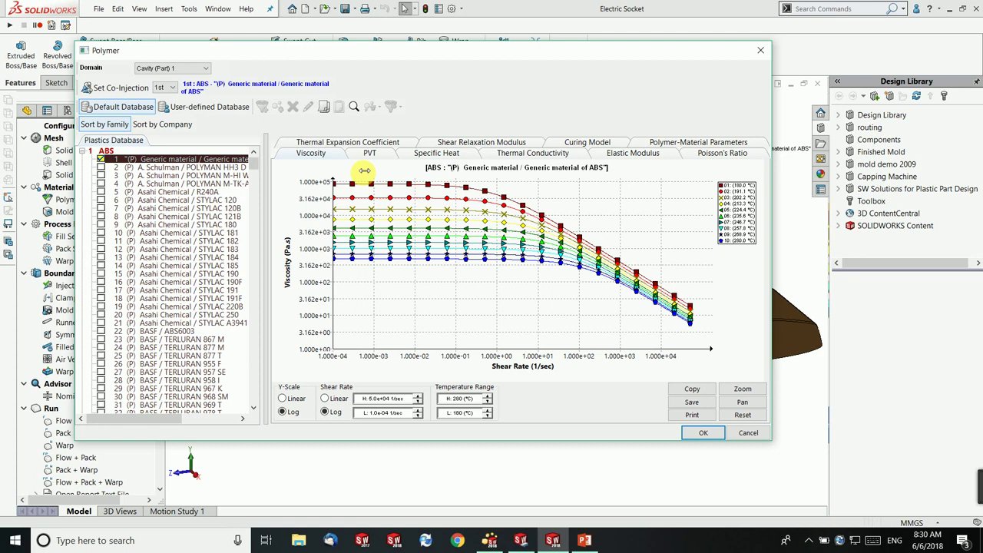
pyautogui.click(533, 155)
pyautogui.click(488, 144)
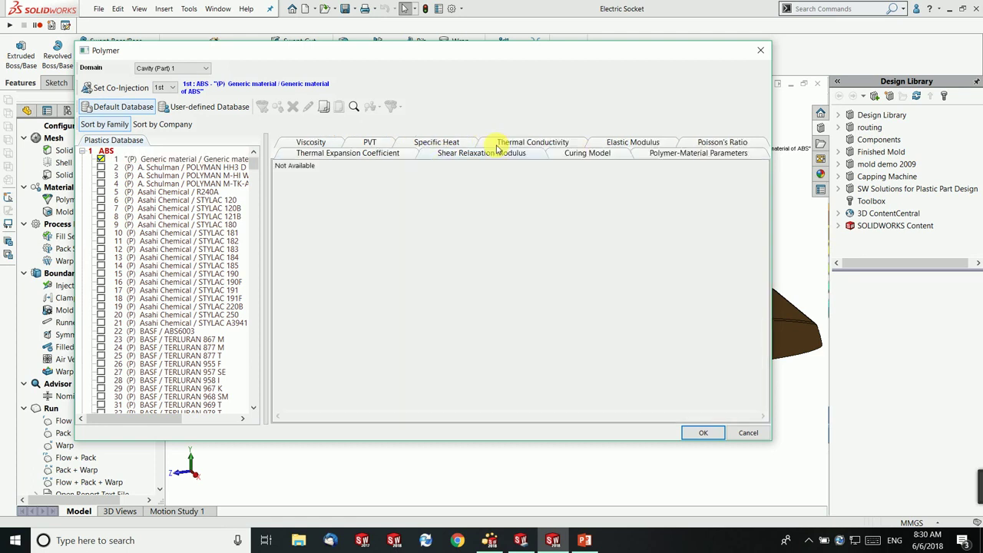
pyautogui.click(429, 143)
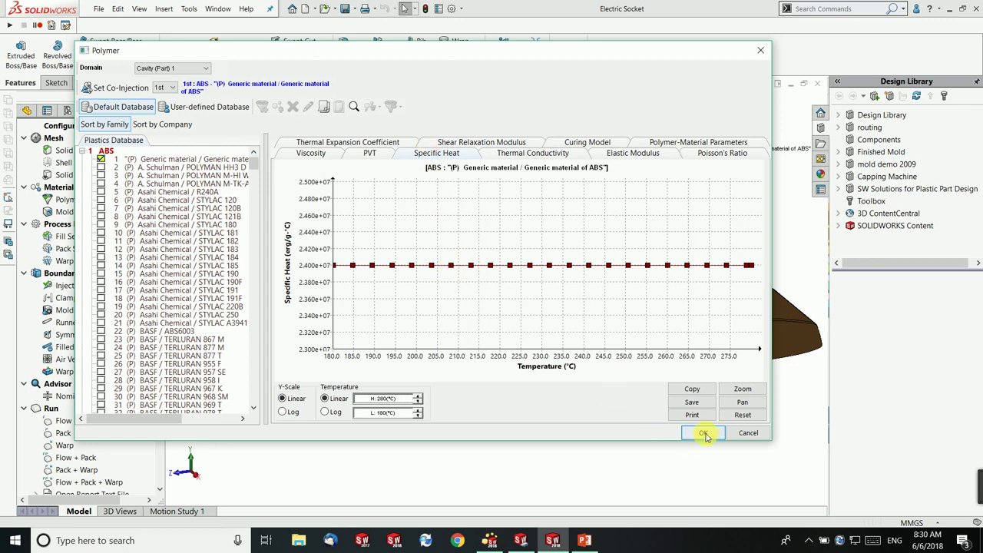
pyautogui.click(749, 434)
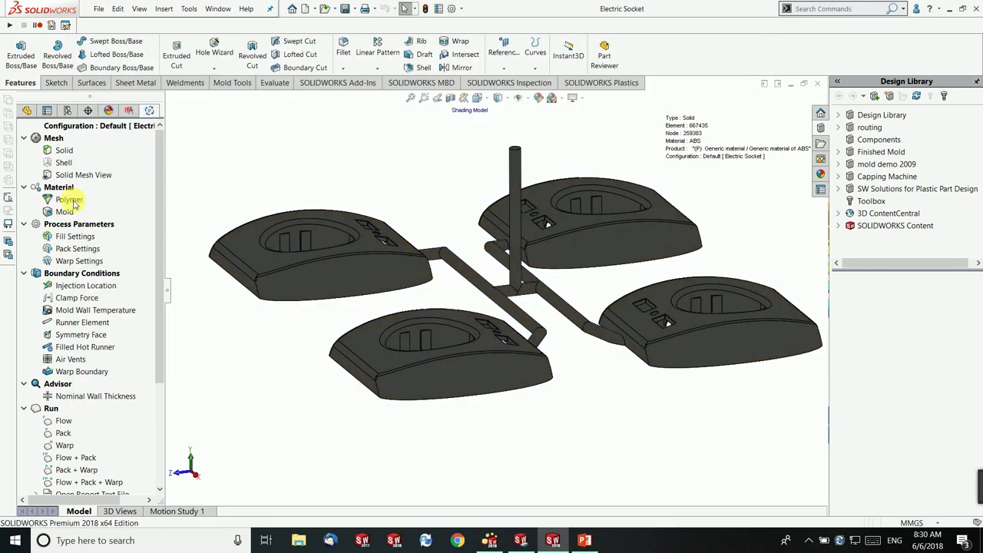
# Open the flow analysis results and play the Fill Time animation for the four-cavity mold
pyautogui.moveTo(162, 229); pyautogui.dragTo(152, 298)
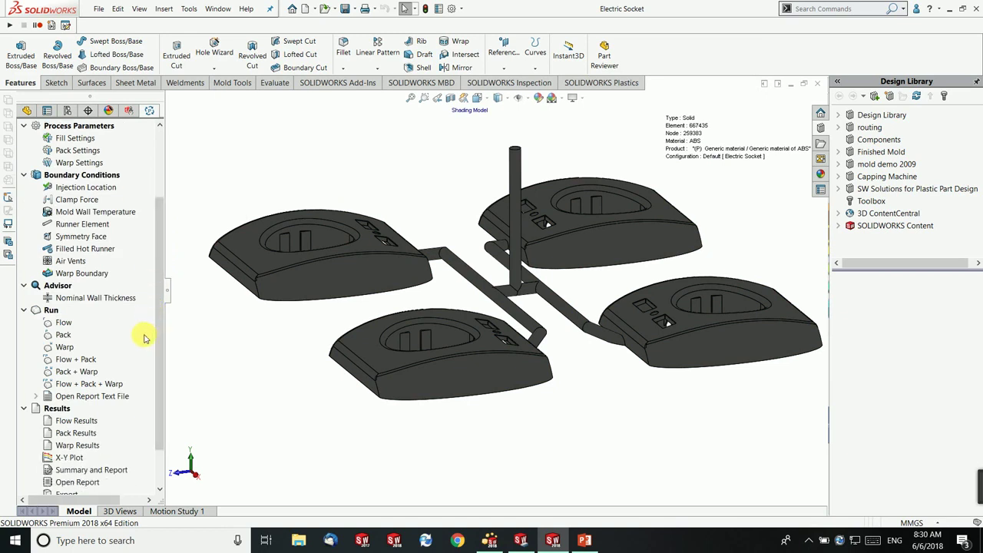
pyautogui.click(58, 422)
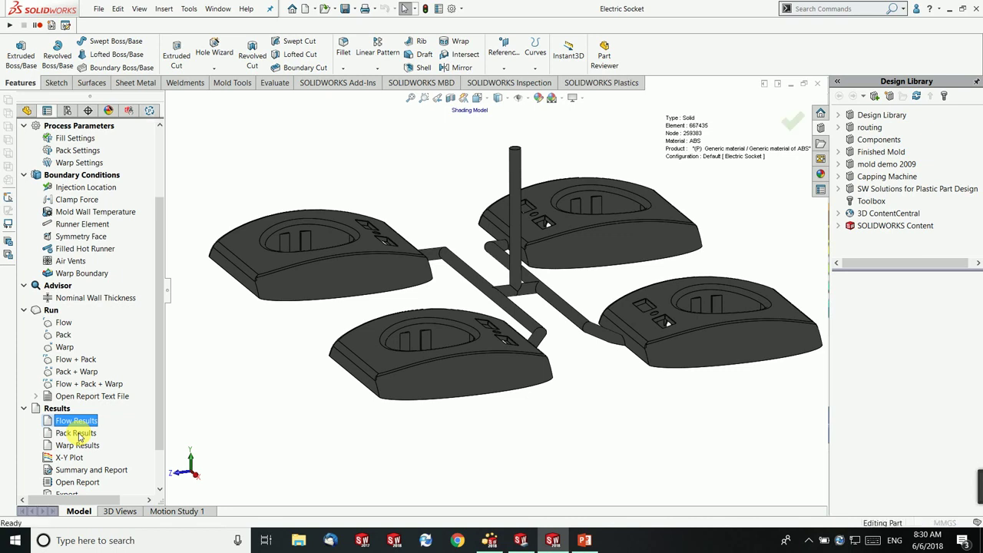
pyautogui.doubleClick(79, 434)
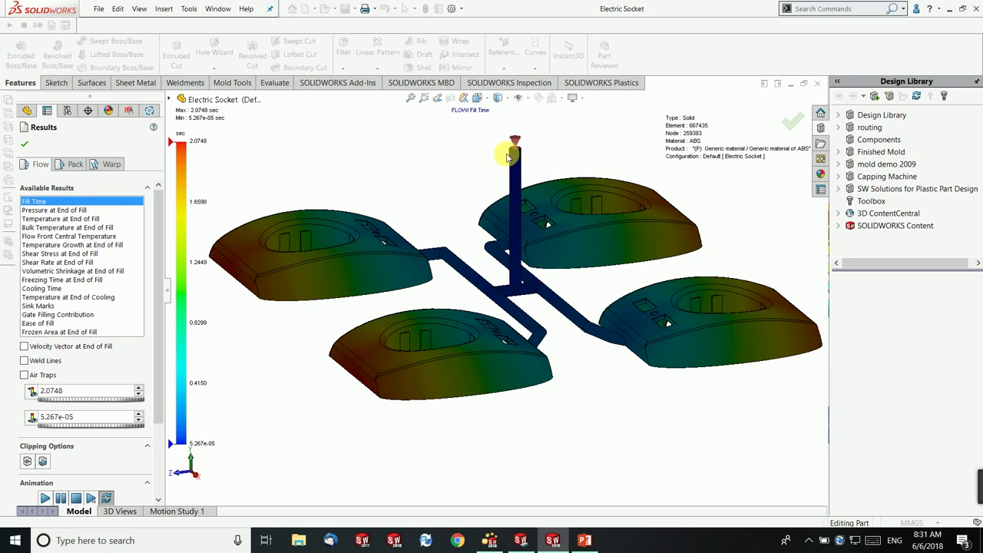
pyautogui.click(45, 497)
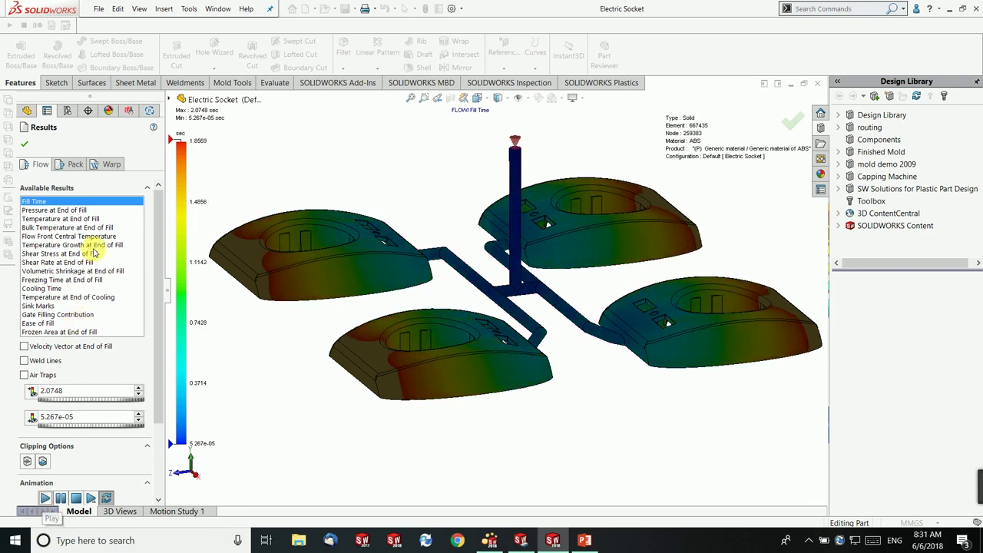
# Stop the Fill Time animation, display the Temperature at End of Fill result on the four-cavity mold, and close the flow results
pyautogui.click(77, 498)
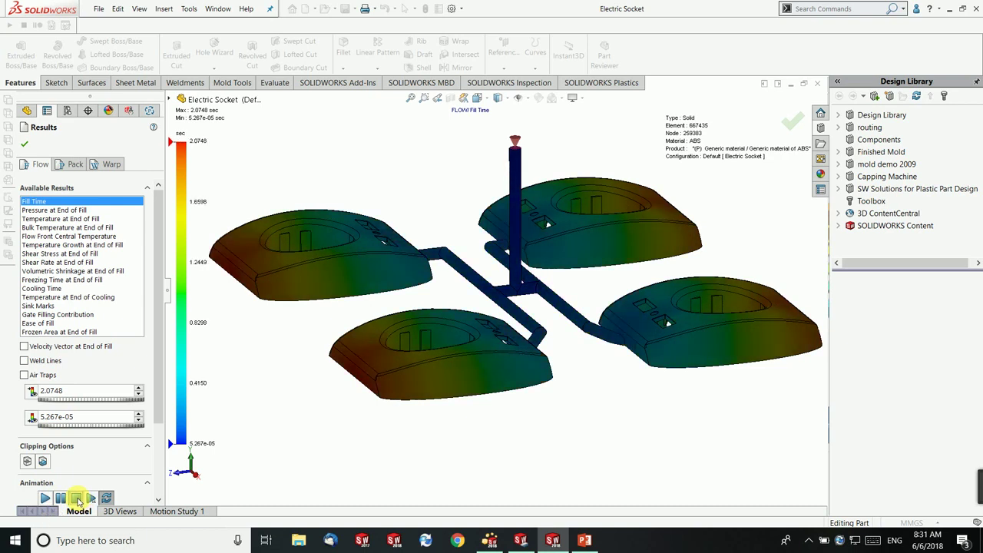
pyautogui.click(53, 219)
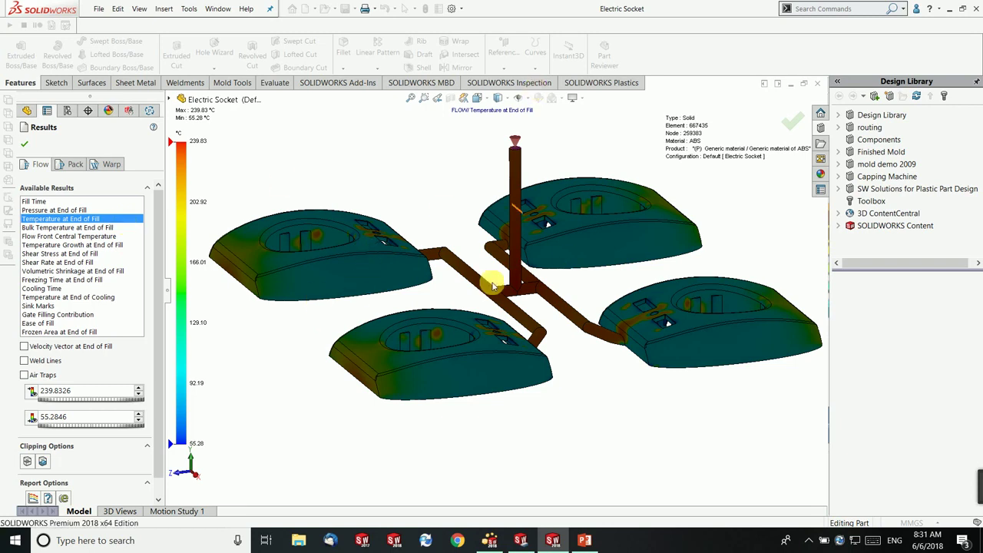
pyautogui.scroll(-1, 158, 392)
pyautogui.scroll(1, 159, 393)
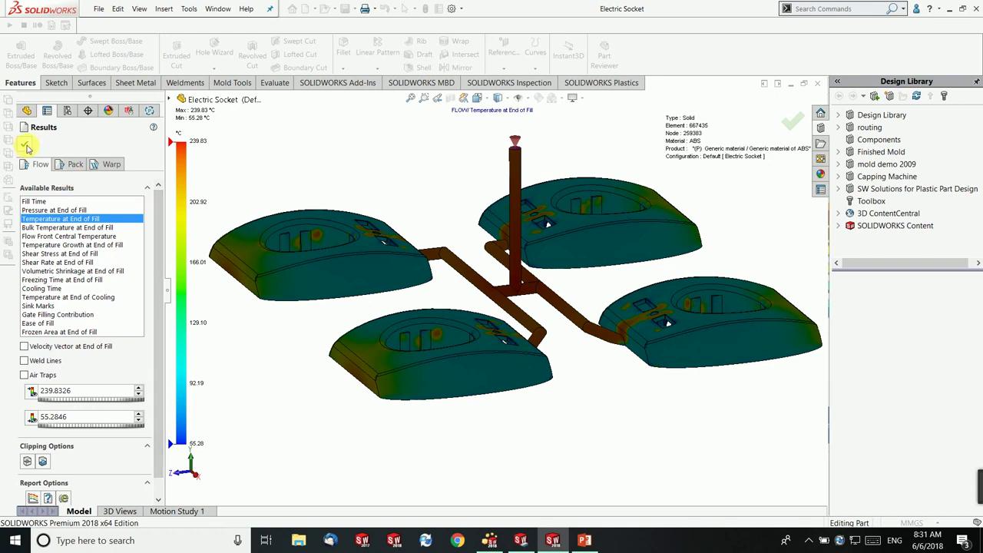
pyautogui.click(360, 165)
# Switch to the PowerPoint presentation and start the slide show from slide 11, "Manage Data Without Delay"
pyautogui.moveTo(582, 549)
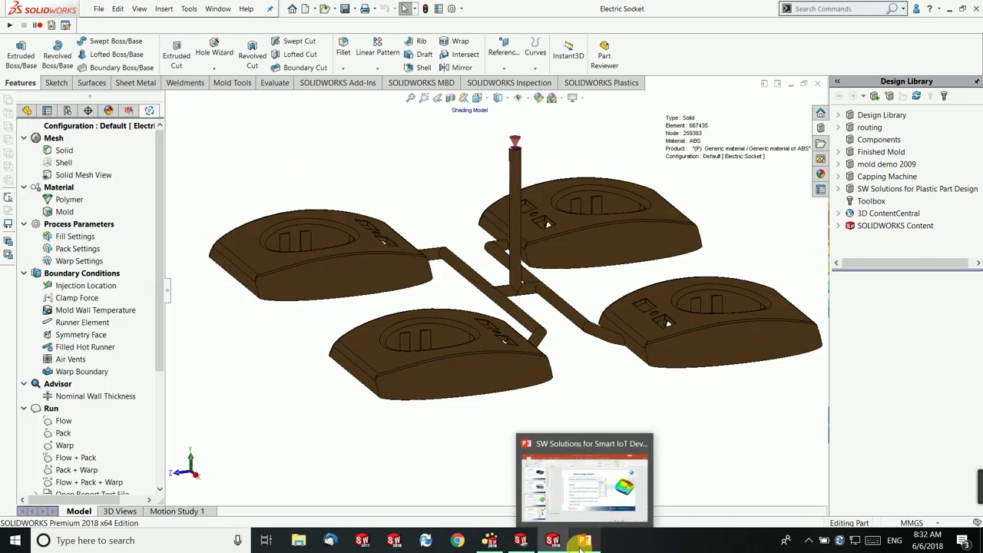
pyautogui.click(581, 547)
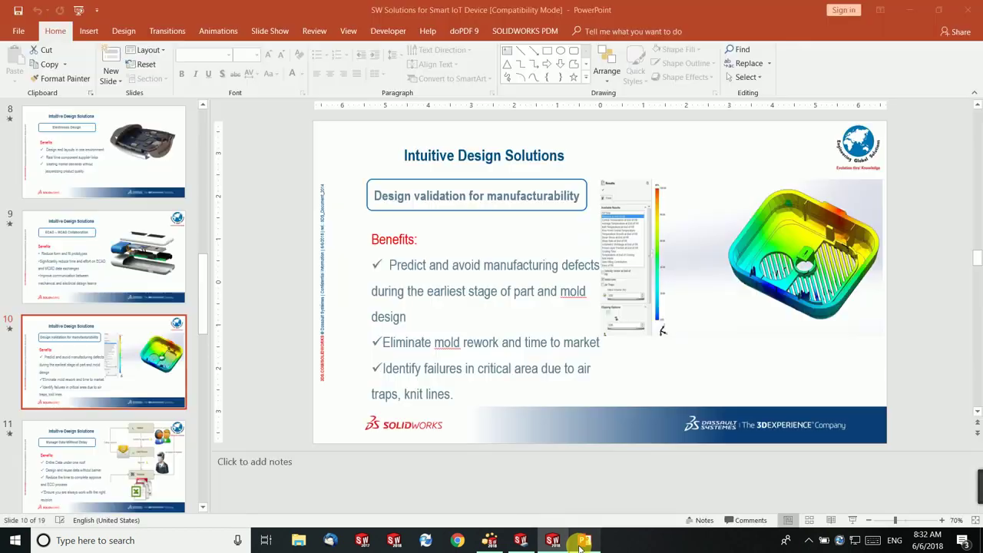
pyautogui.click(107, 477)
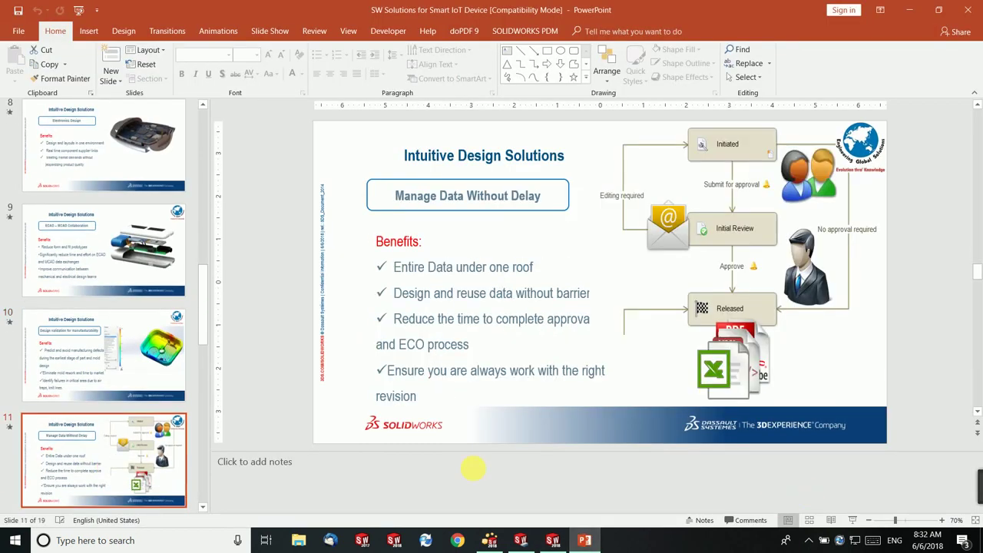
pyautogui.click(852, 519)
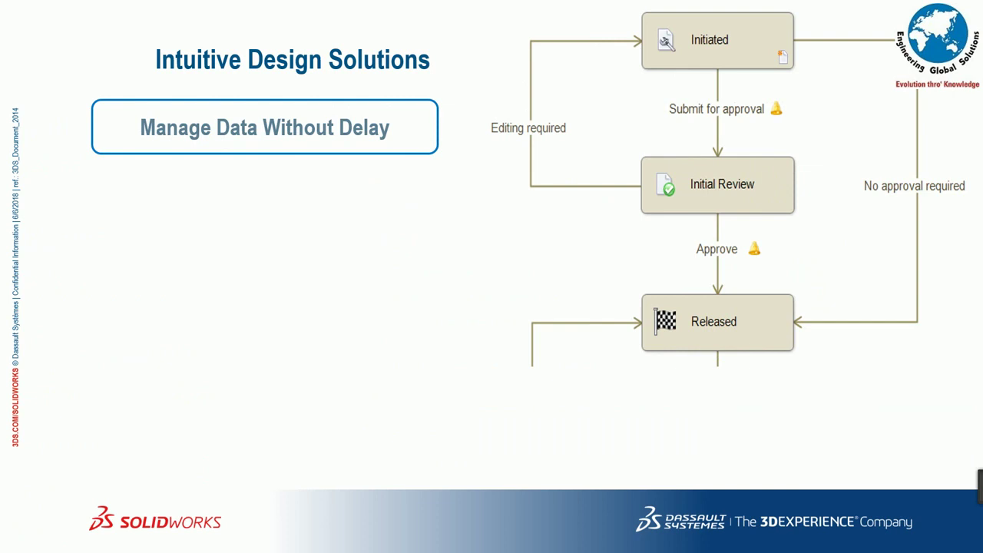